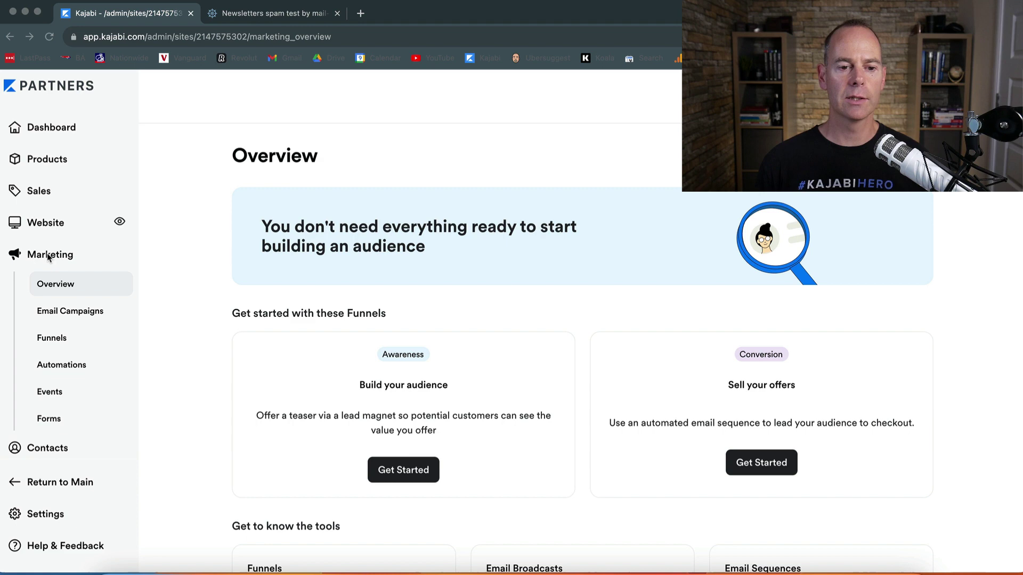
# Step: Open Marketing > Email Campaigns to reach the empty start screen for a first campaign
pyautogui.click(63, 318)
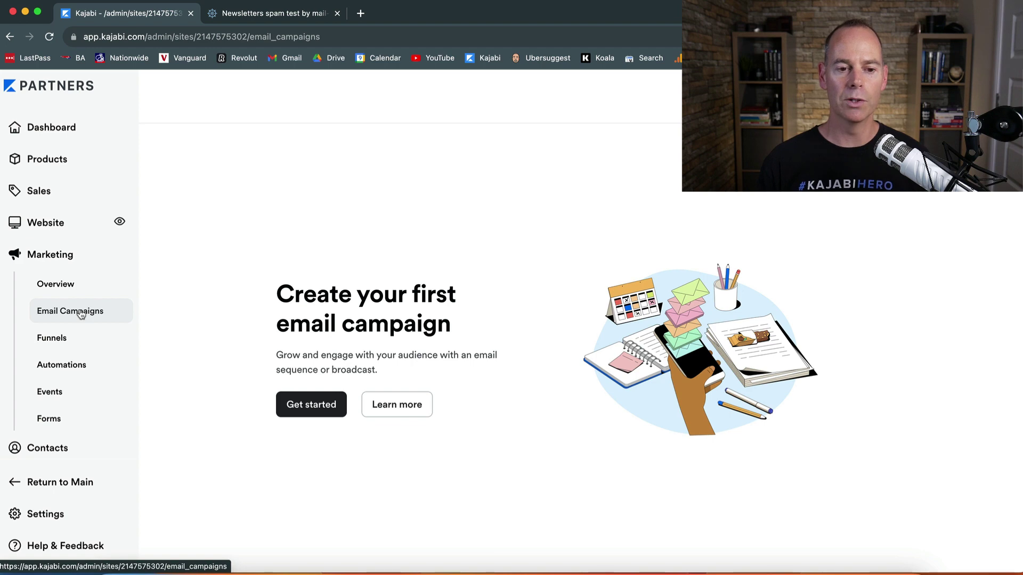
pyautogui.click(81, 314)
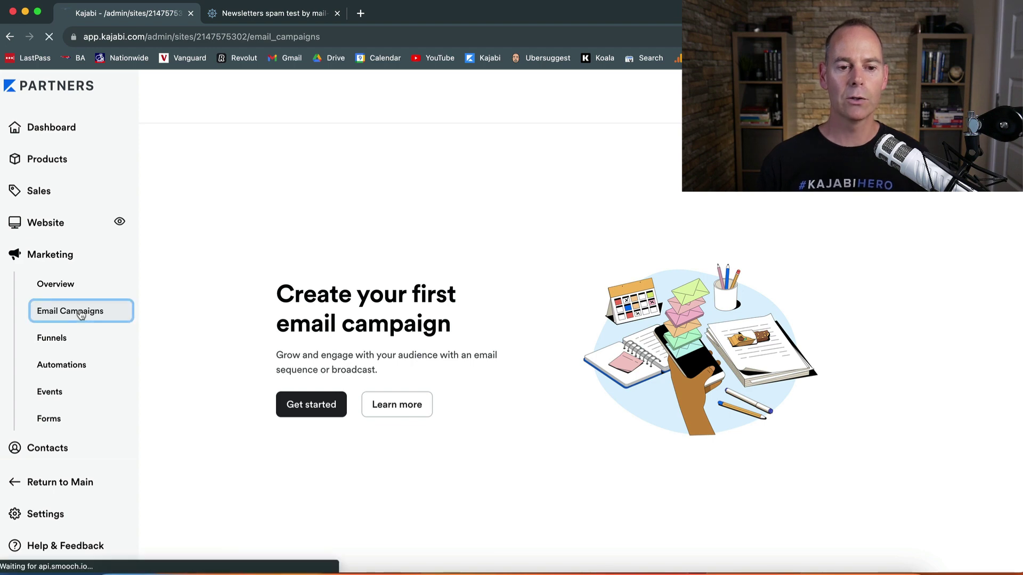
# Step: Begin a new email campaign and pick Email Broadcast as its type
pyautogui.click(306, 411)
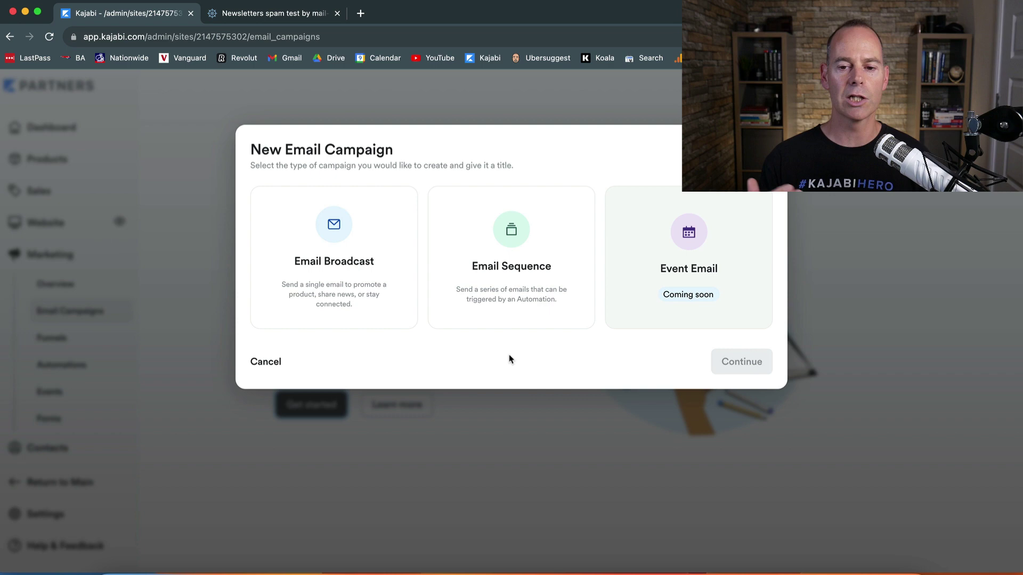
pyautogui.click(345, 277)
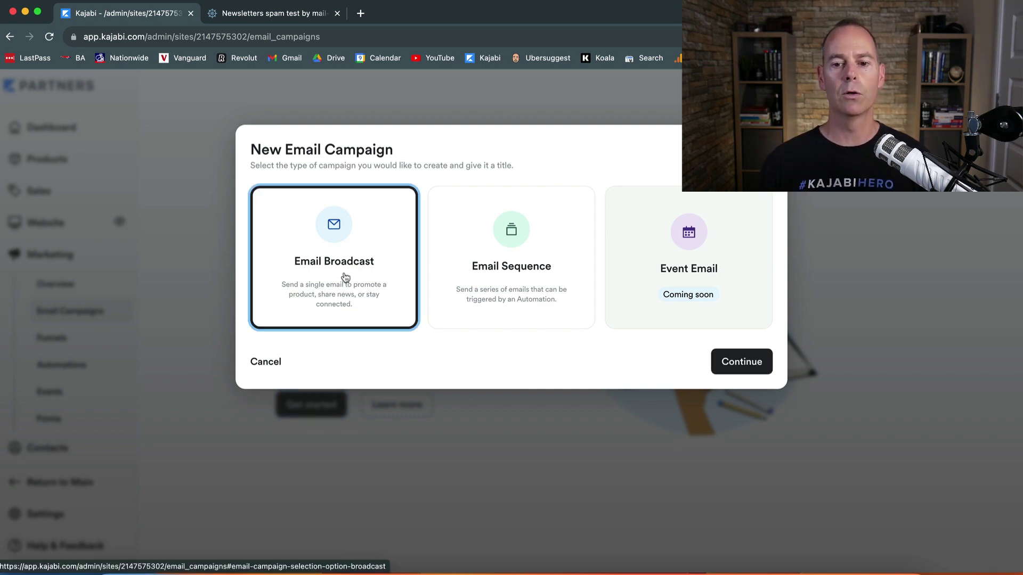
# Step: Continue to the template gallery and browse templates such as Slice, Timber and Simple Text
pyautogui.click(727, 360)
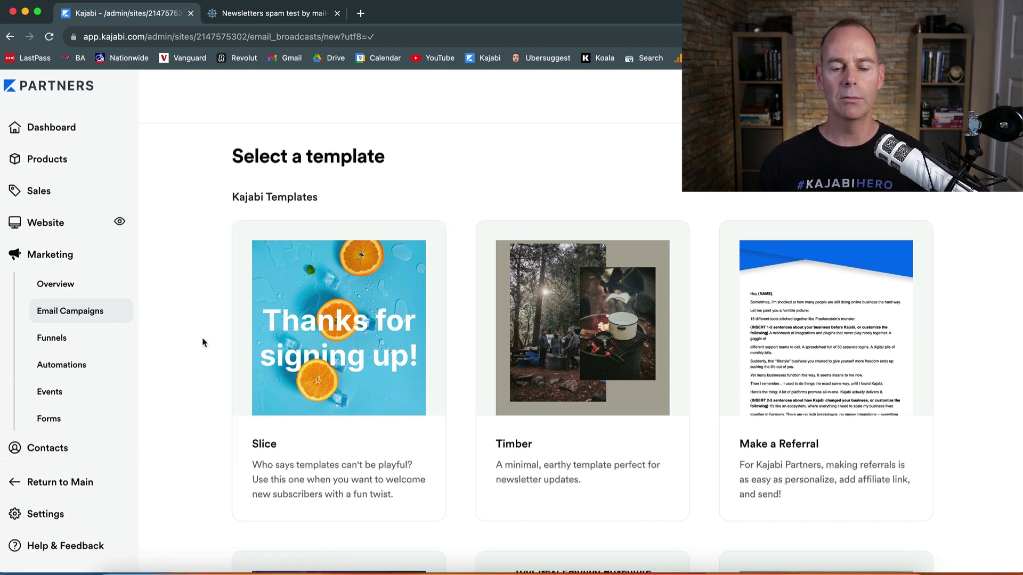
pyautogui.scroll(-8, 203, 342)
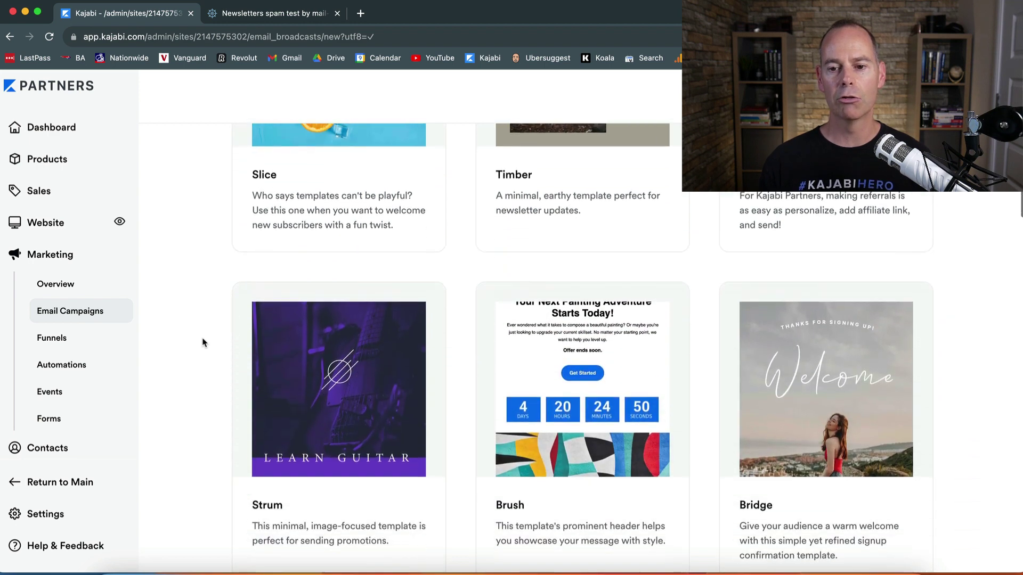
pyautogui.scroll(-12, 202, 342)
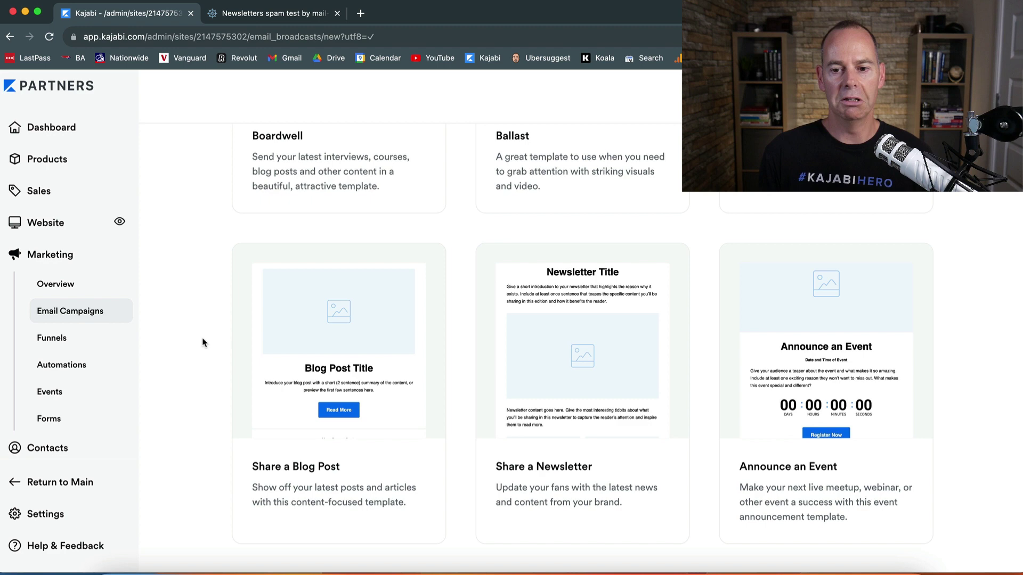
pyautogui.scroll(-7, 203, 342)
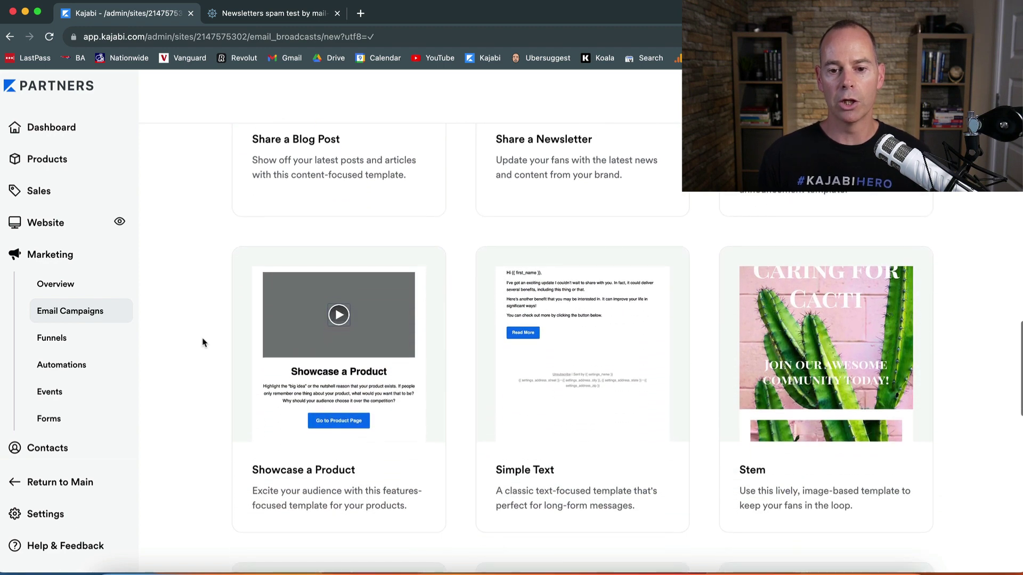
pyautogui.scroll(-1, 203, 342)
pyautogui.scroll(-8, 203, 342)
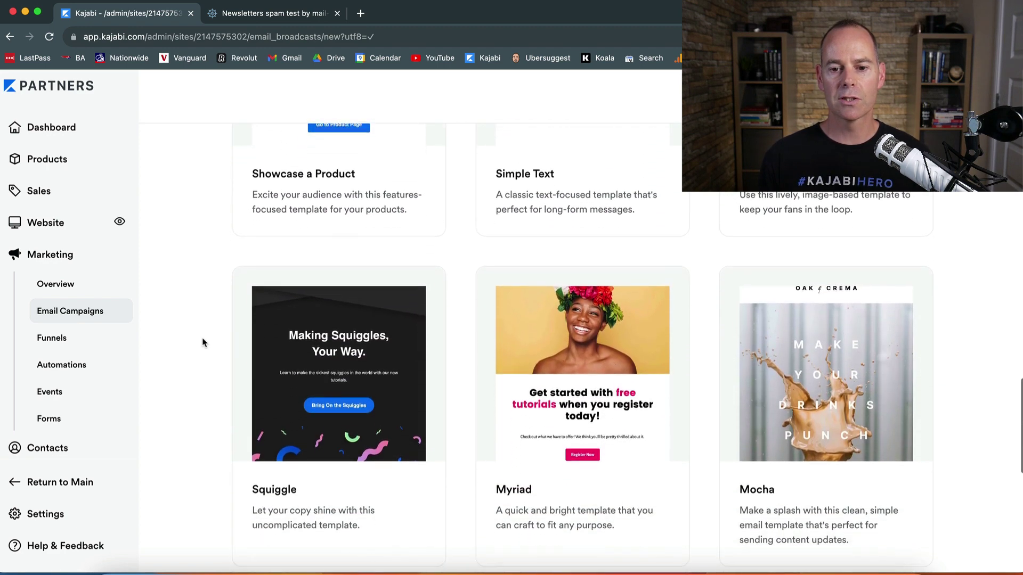
pyautogui.scroll(9, 203, 342)
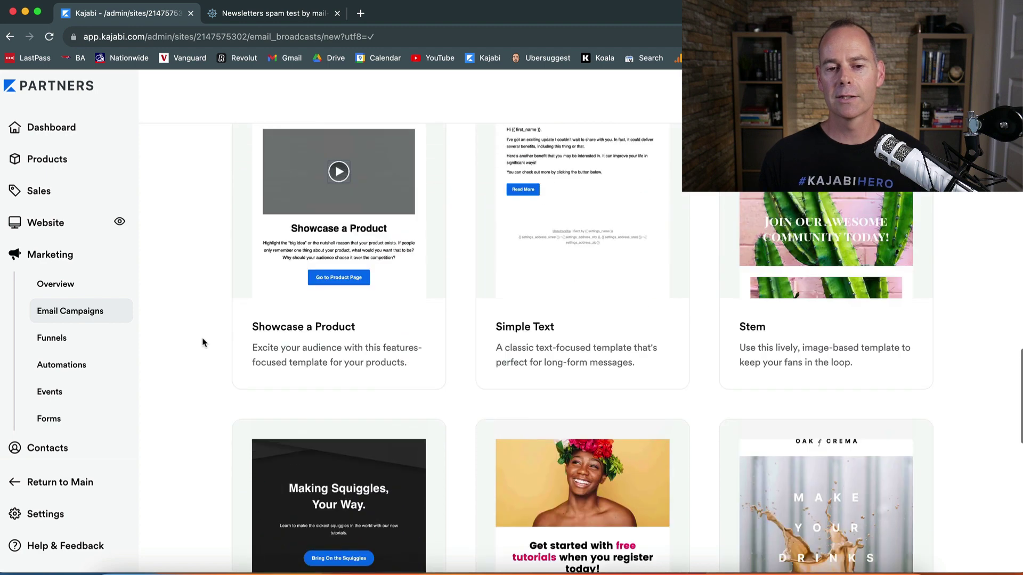
pyautogui.scroll(6, 202, 342)
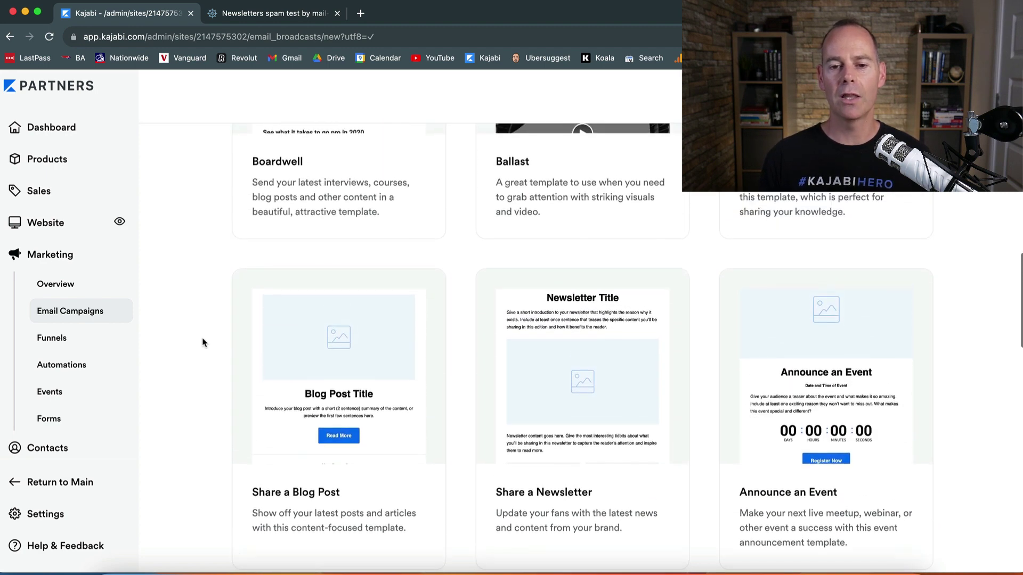
pyautogui.scroll(6, 202, 342)
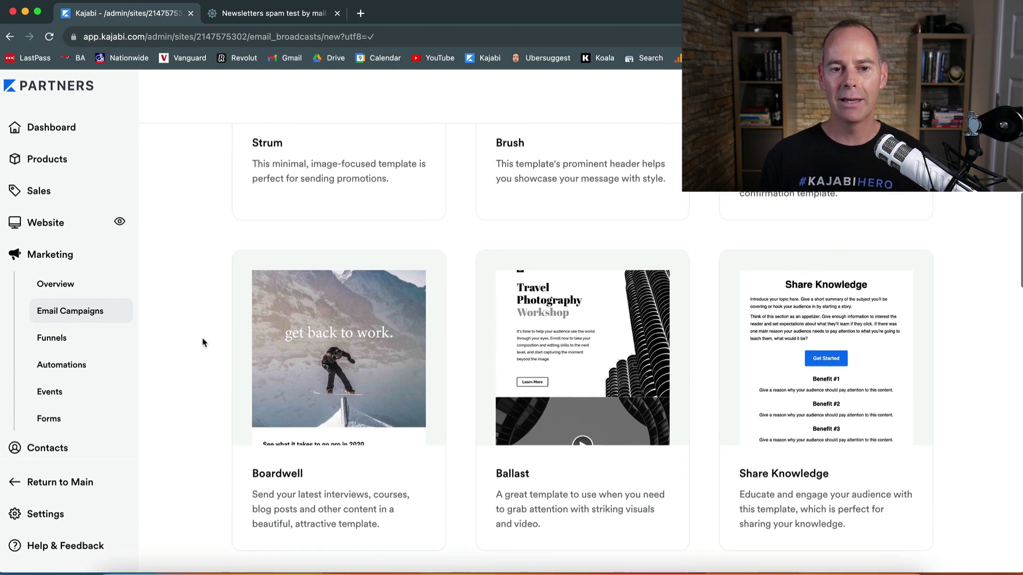
pyautogui.scroll(1, 203, 342)
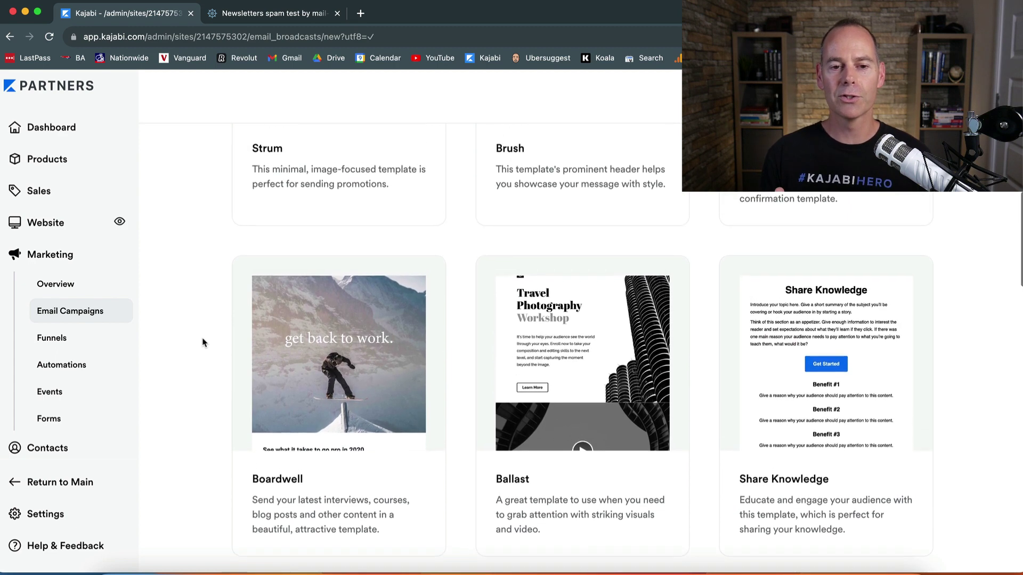
pyautogui.scroll(-1, 203, 343)
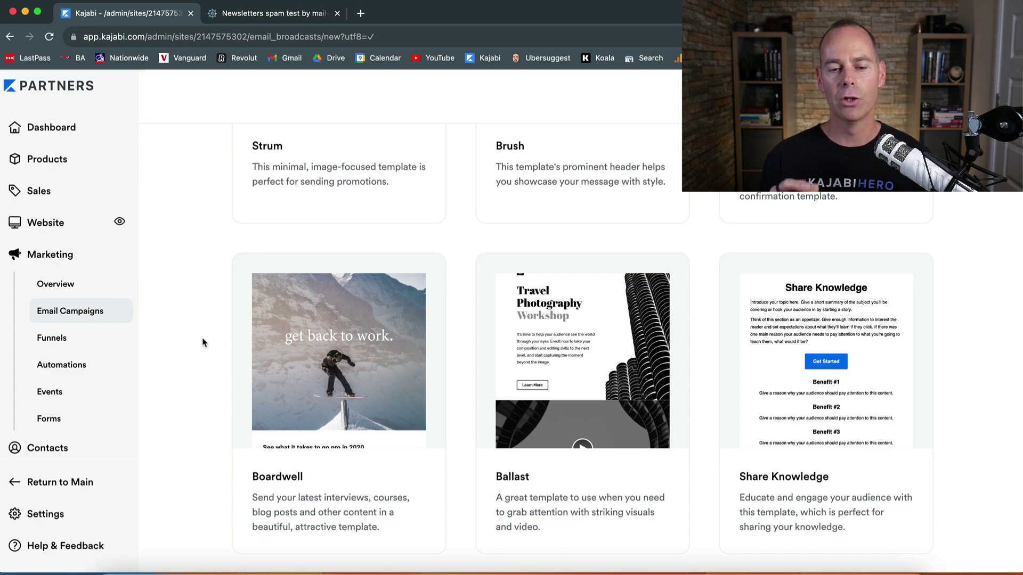
pyautogui.scroll(-2, 203, 342)
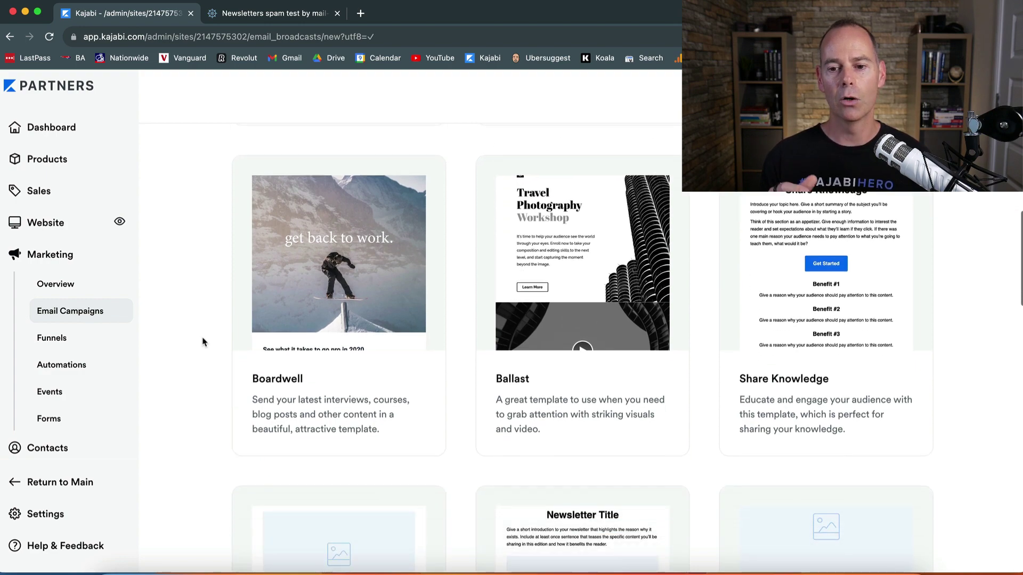
pyautogui.scroll(15, 202, 342)
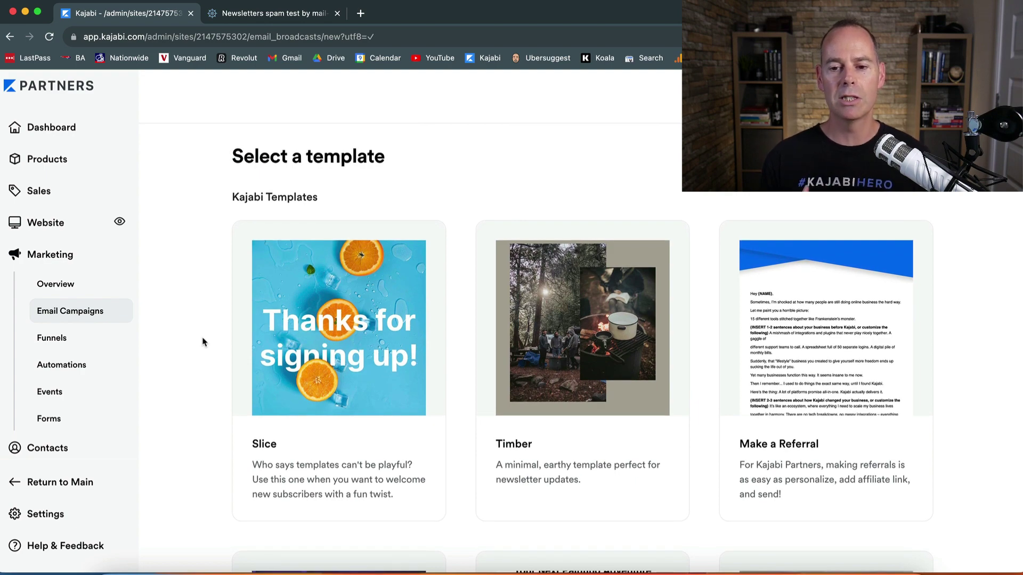
pyautogui.scroll(-15, 202, 342)
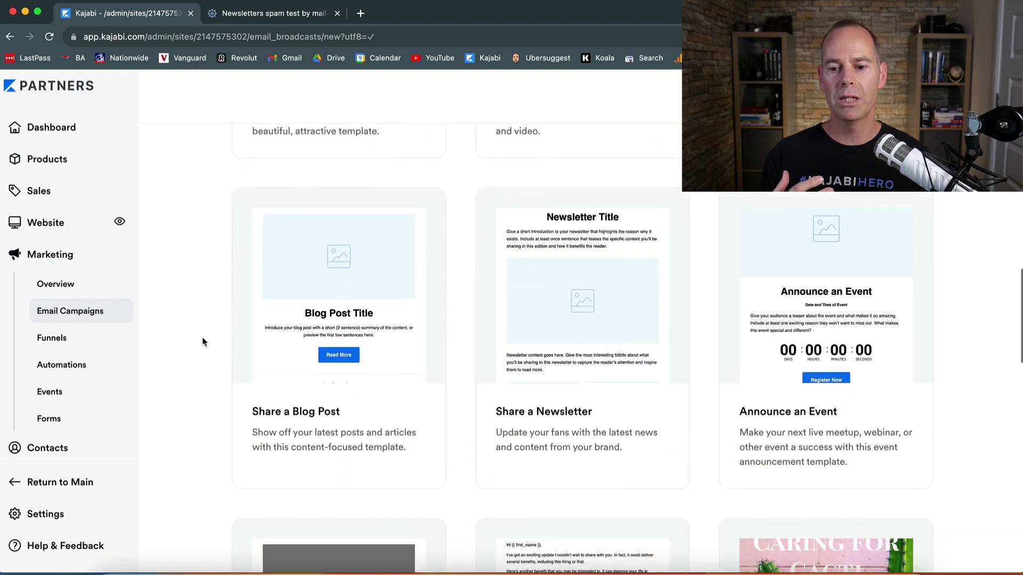
pyautogui.scroll(-8, 202, 342)
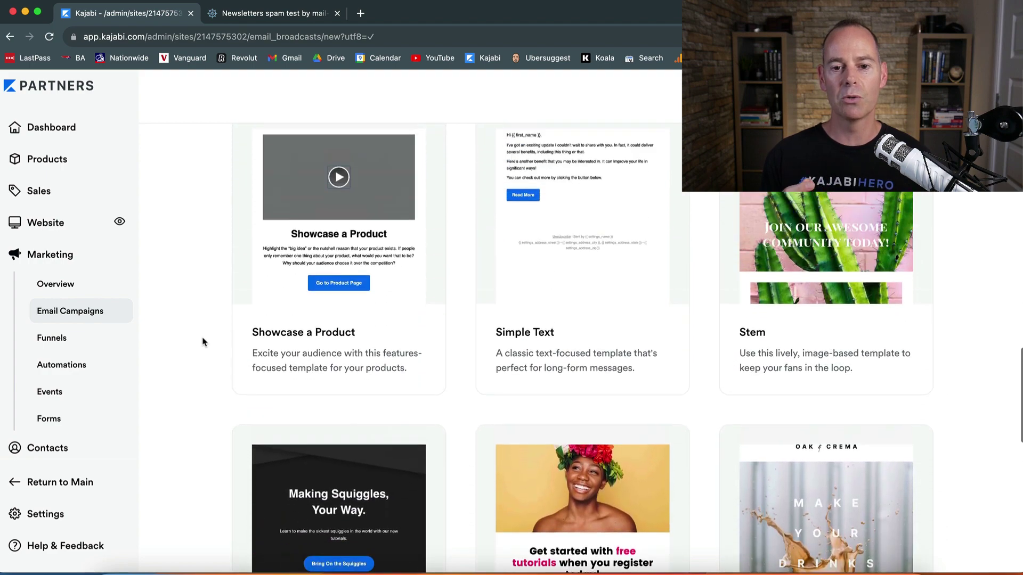
pyautogui.scroll(-8, 202, 341)
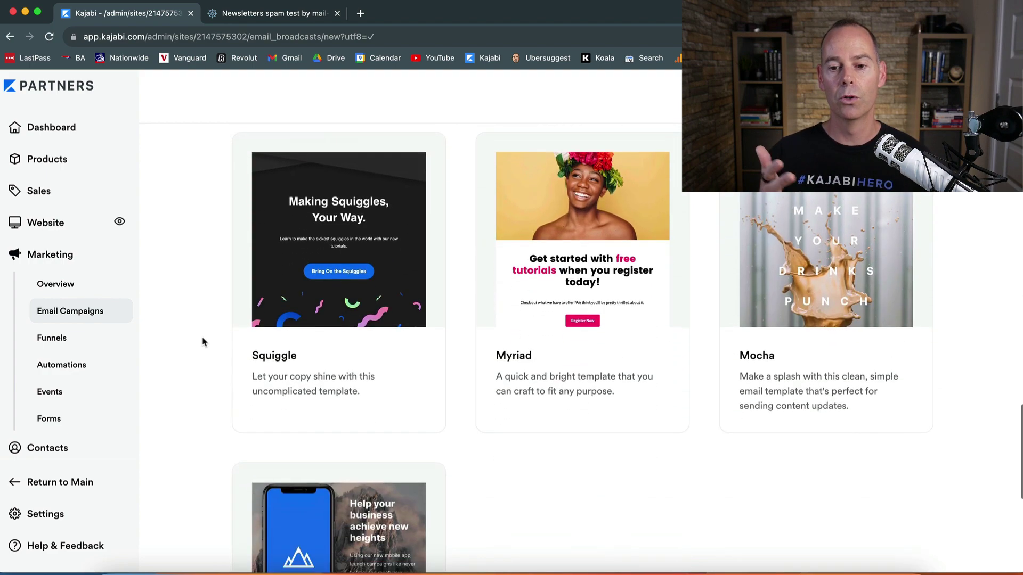
pyautogui.scroll(-5, 203, 342)
pyautogui.scroll(13, 203, 342)
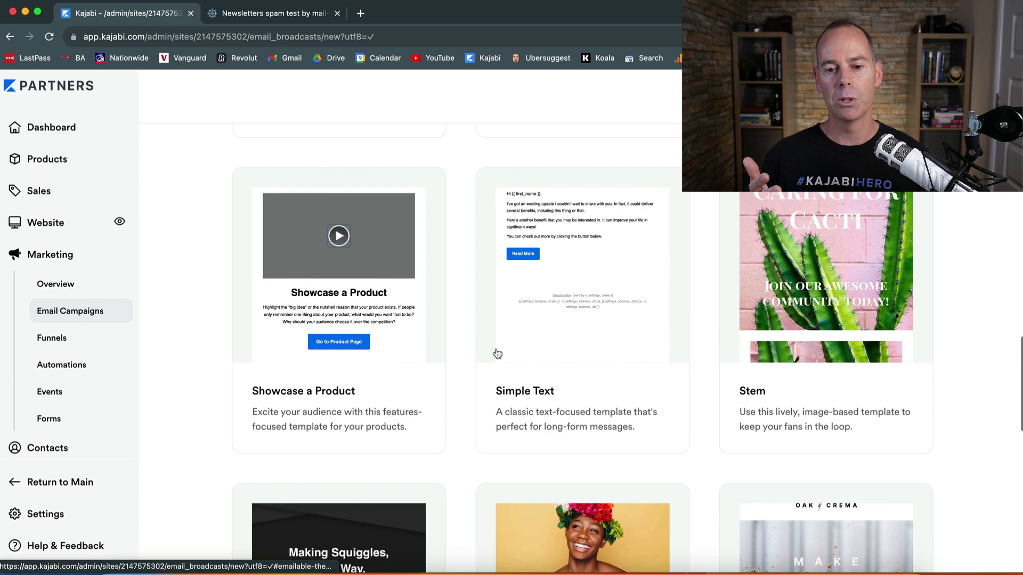
# Step: Create a broadcast titled 'Test Email' from the Simple Text template
pyautogui.click(581, 332)
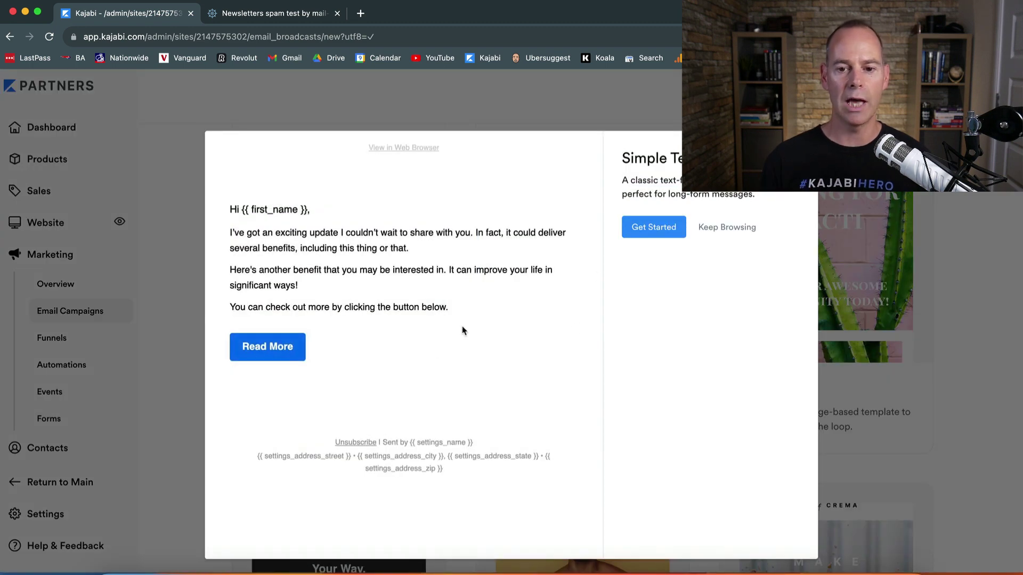
pyautogui.click(657, 232)
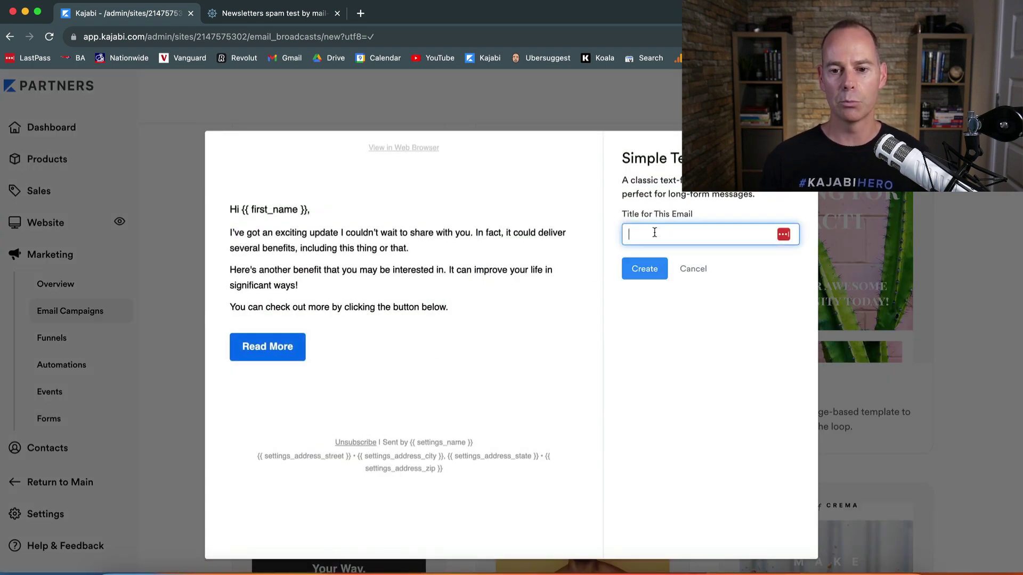
pyautogui.write('Test ')
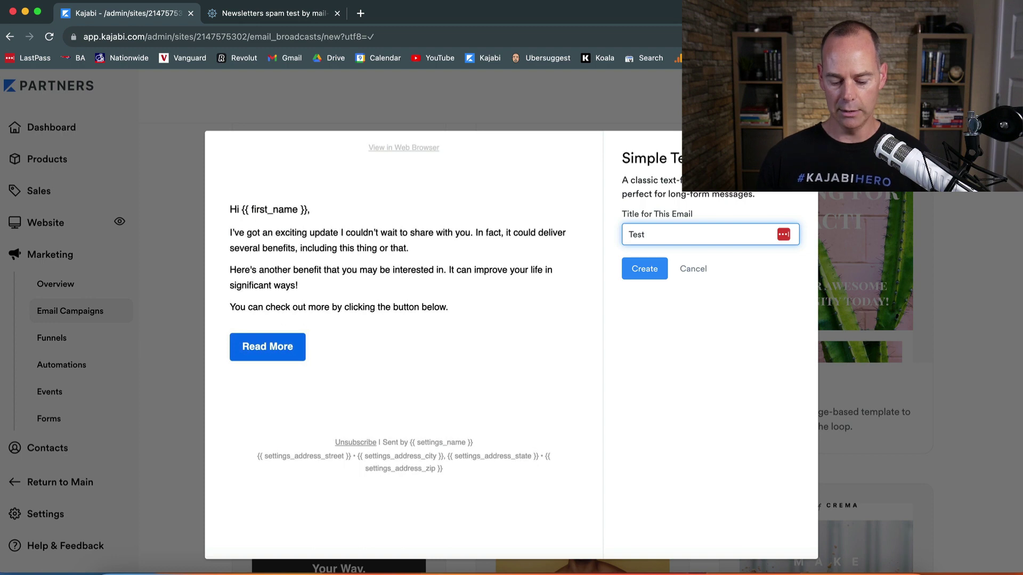
pyautogui.write('Email')
pyautogui.press('Return')
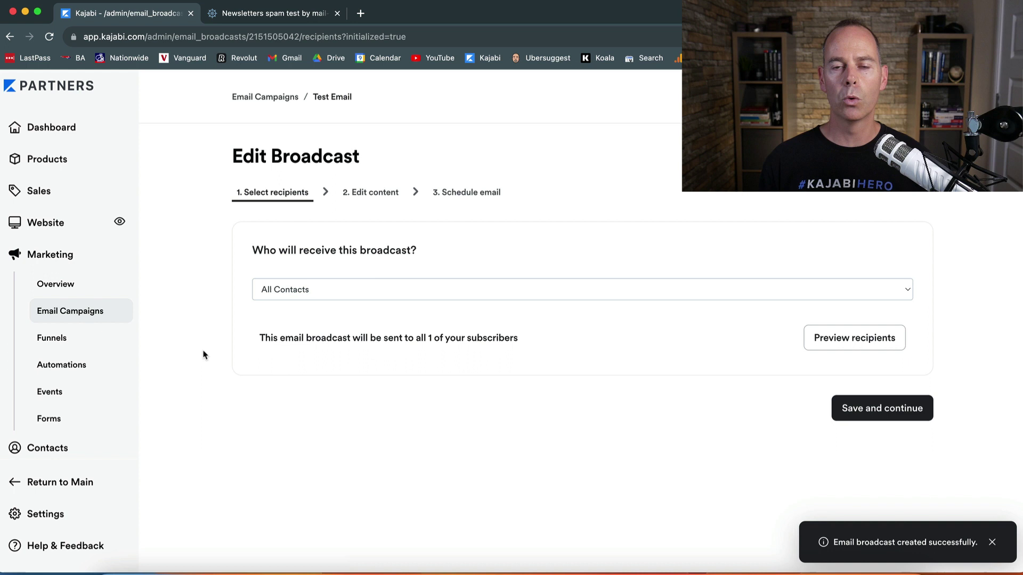
# Step: Keep All Contacts as the recipients, save, and continue to the Edit content step
pyautogui.click(341, 290)
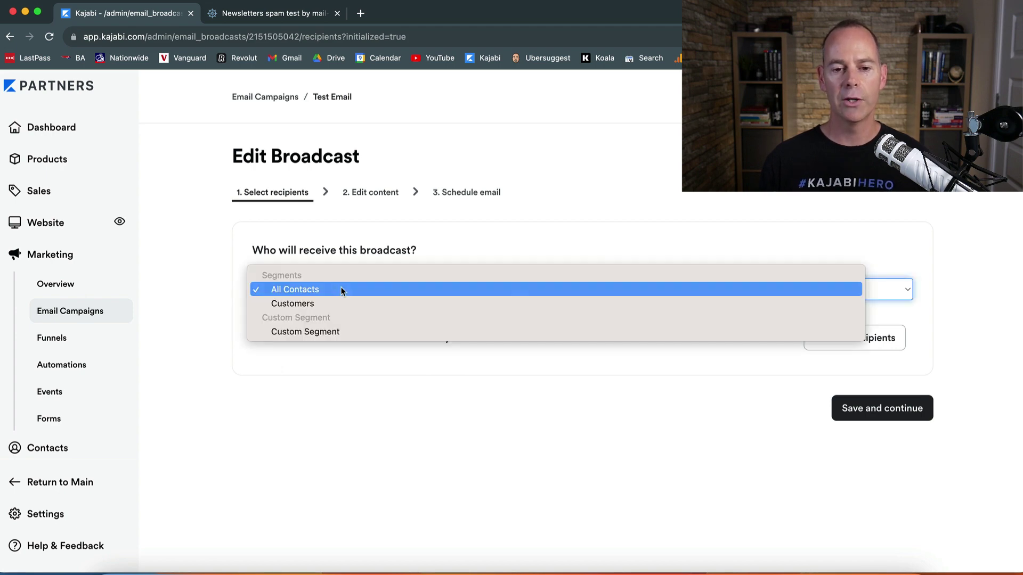
pyautogui.click(239, 294)
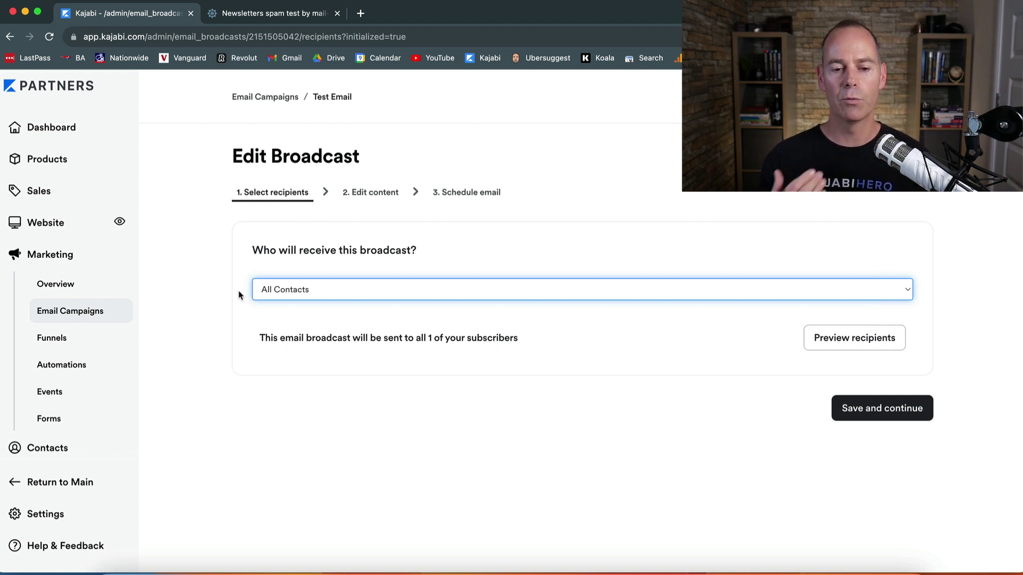
pyautogui.click(343, 290)
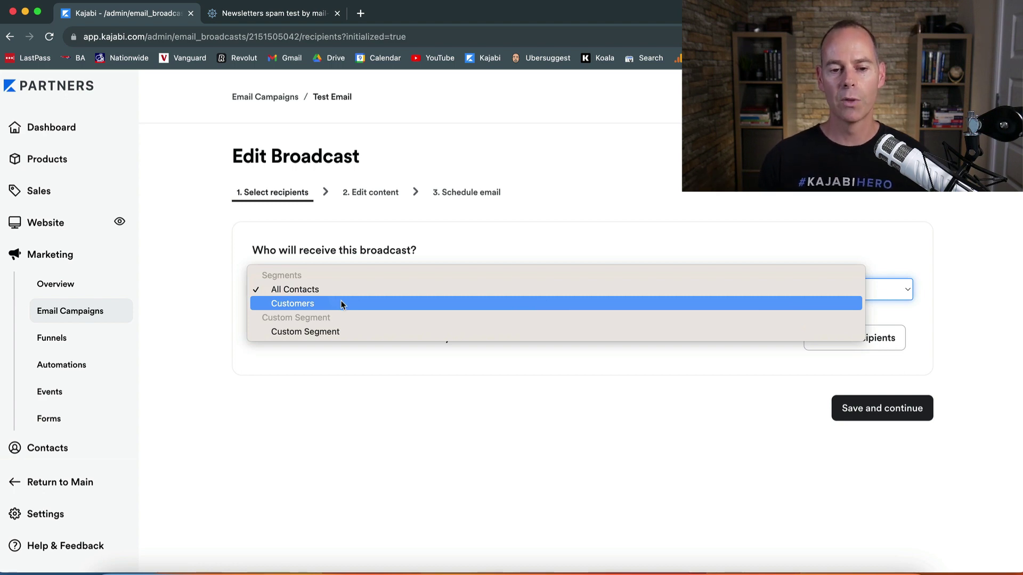
pyautogui.click(439, 246)
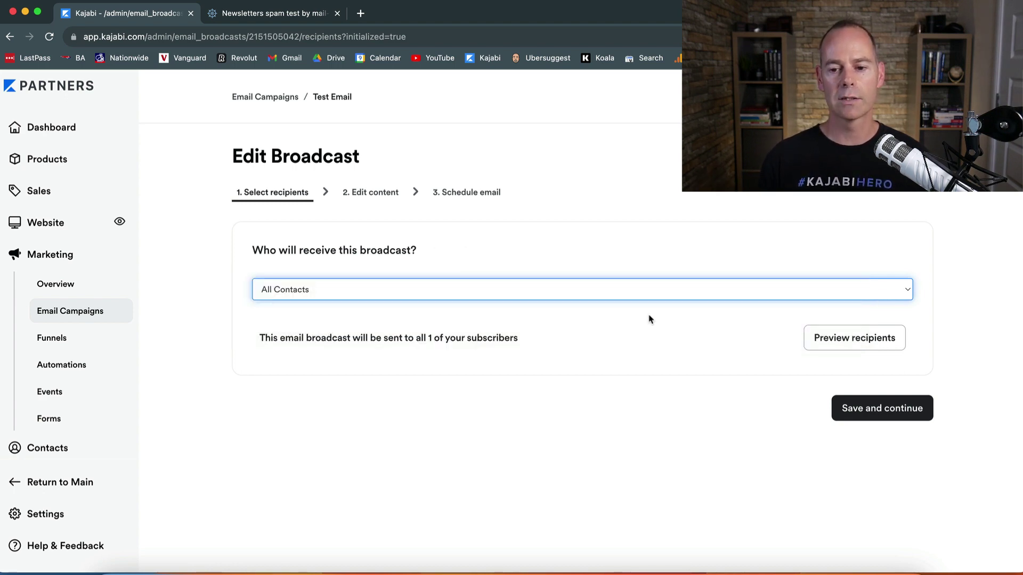
pyautogui.click(868, 409)
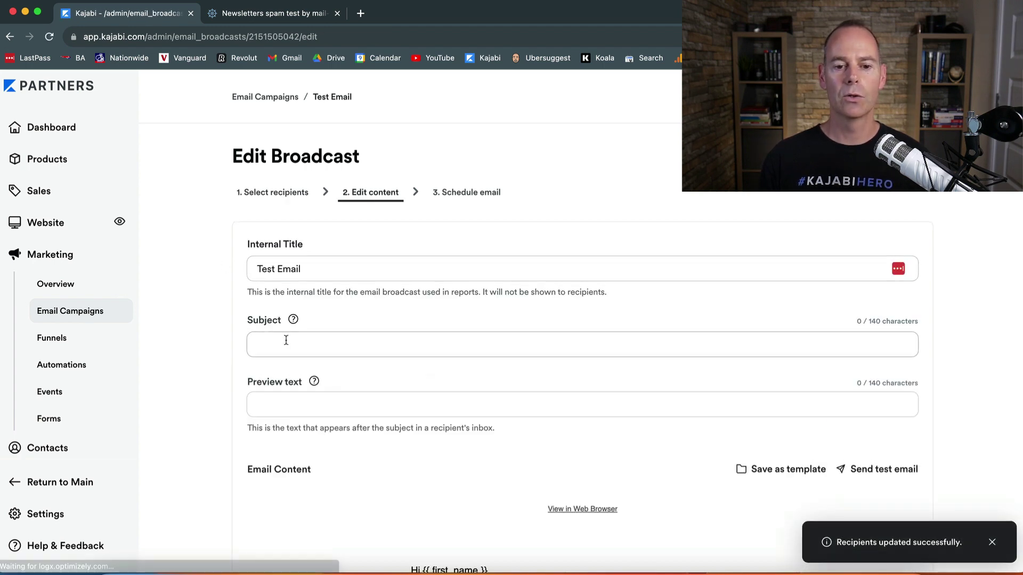
# Step: Enter 'Enticing' as the broadcast's subject line, without a trailing space
pyautogui.click(246, 335)
pyautogui.click(323, 271)
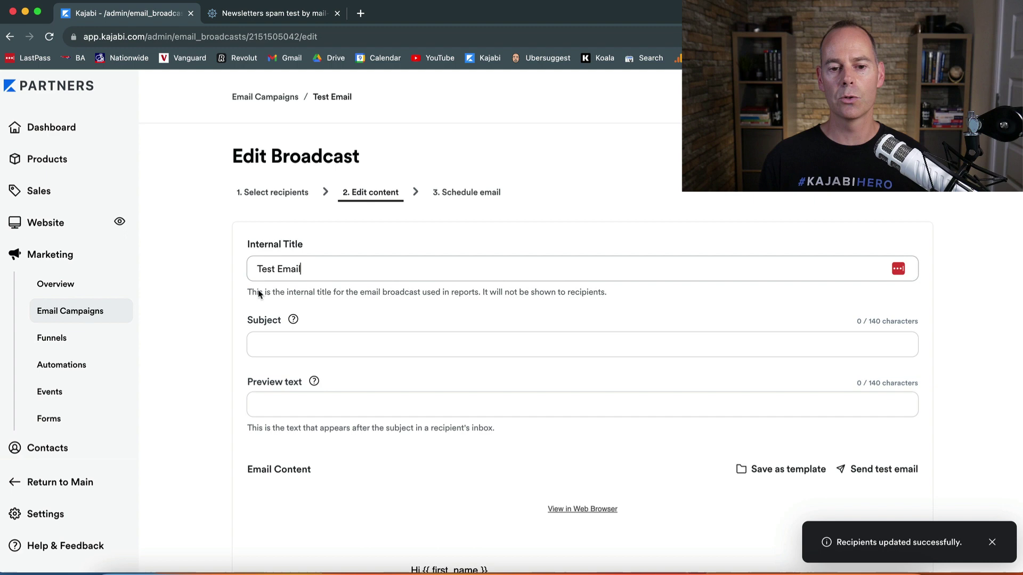
pyautogui.scroll(-2, 239, 326)
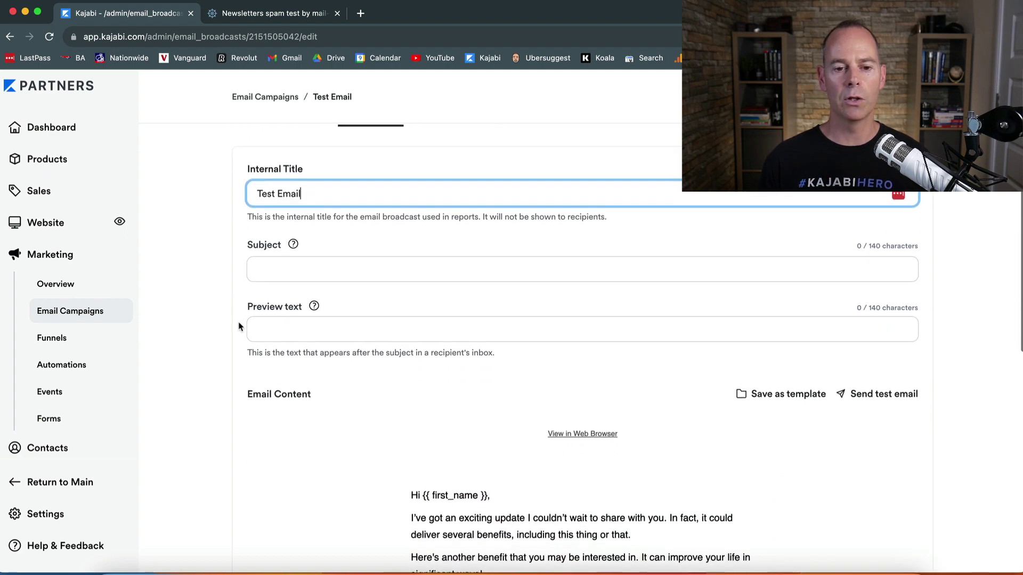
pyautogui.click(282, 272)
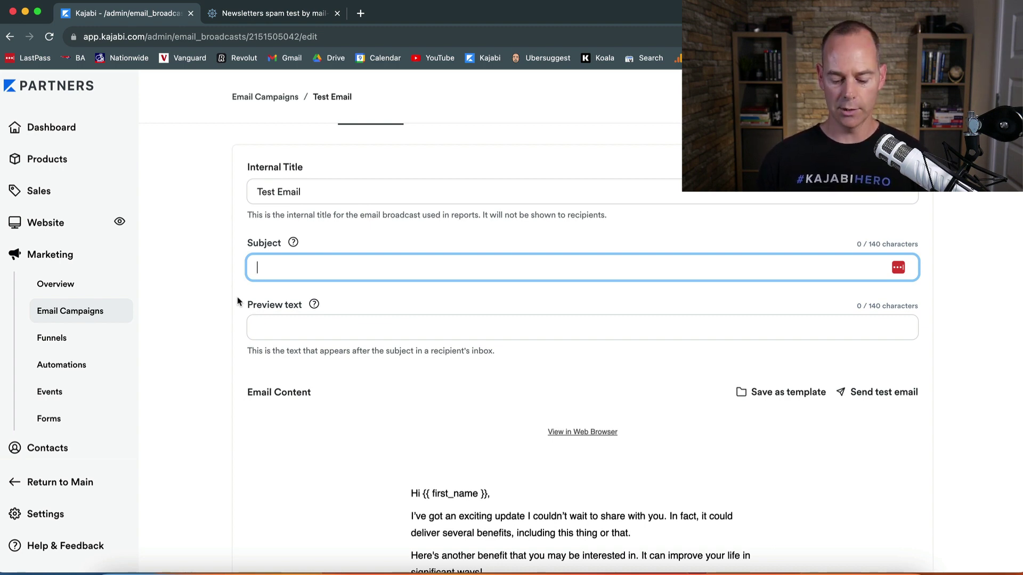
pyautogui.write('Enticing')
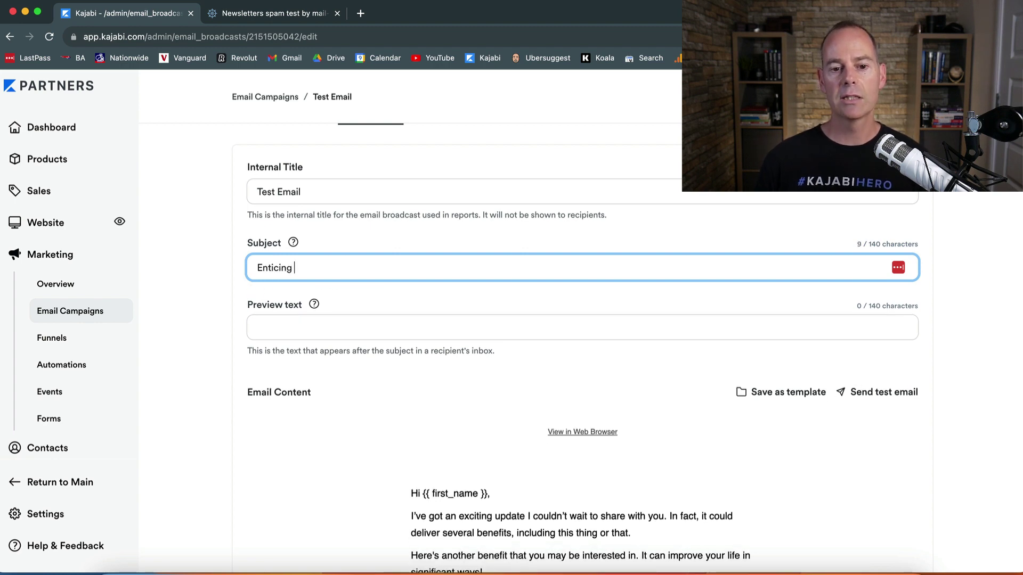
pyautogui.press('BackSpace')
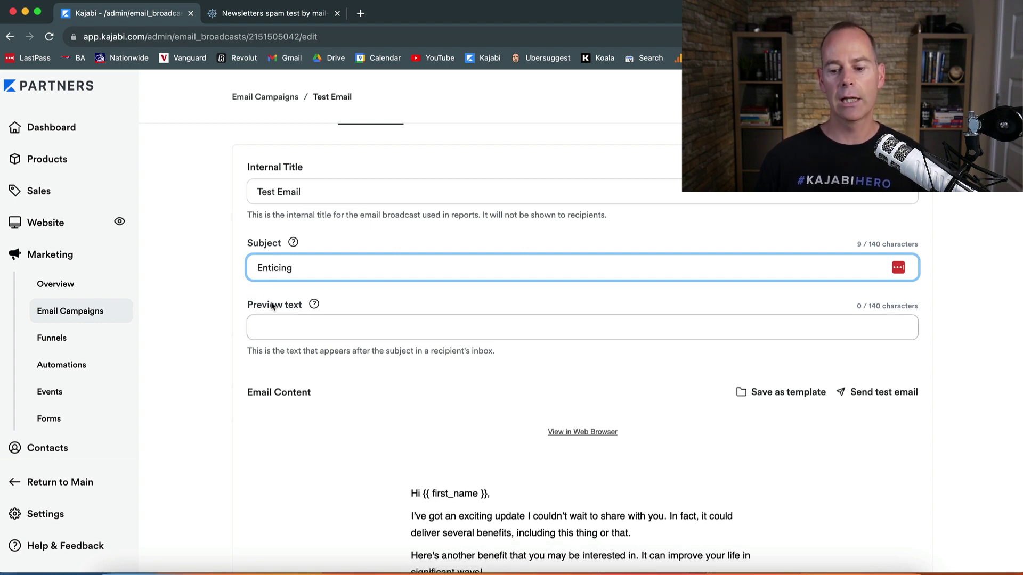
pyautogui.click(240, 294)
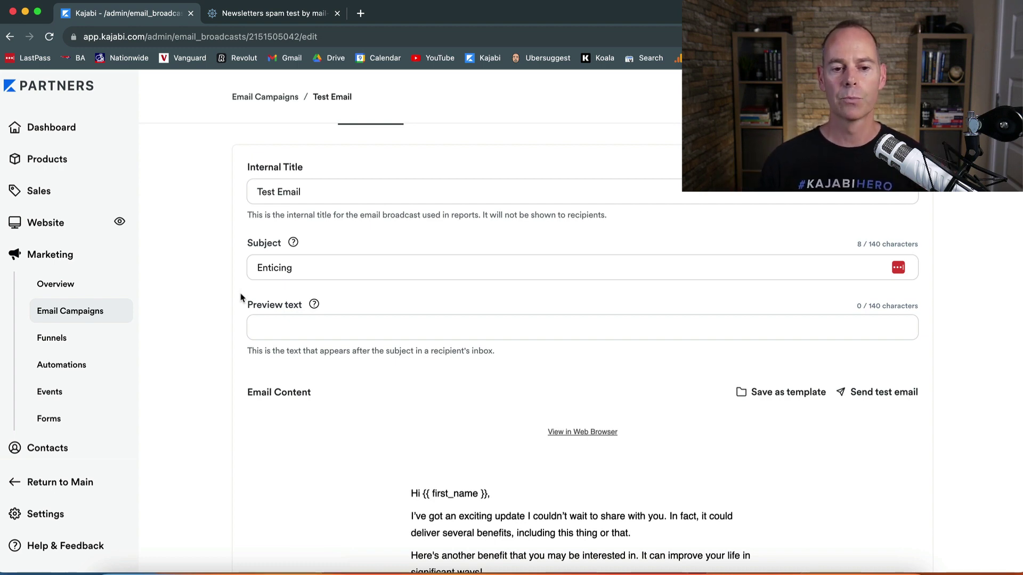
# Step: Fill the preview text field with 'In this email...'
pyautogui.click(255, 324)
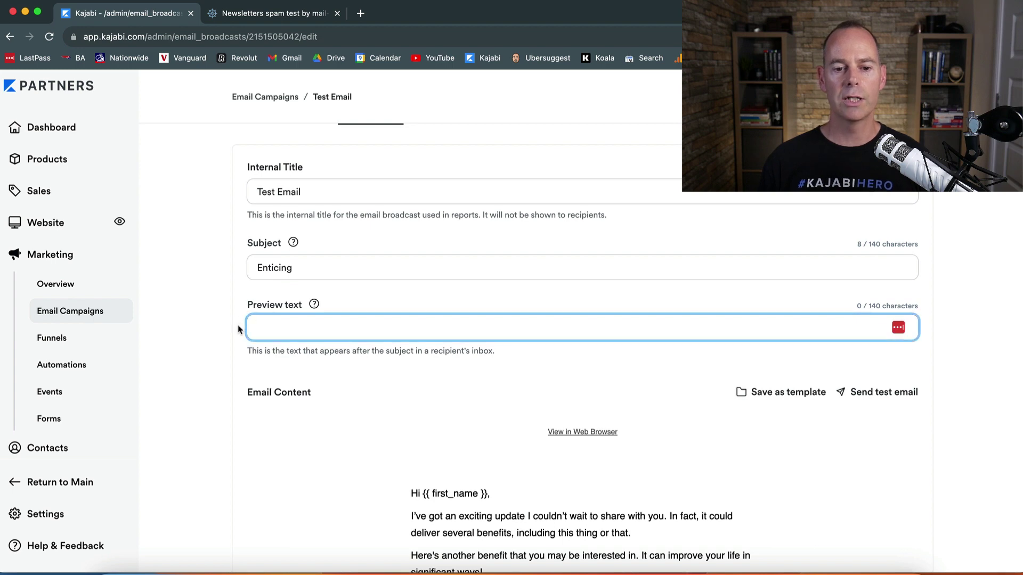
pyautogui.scroll(-2, 242, 327)
pyautogui.write('In th')
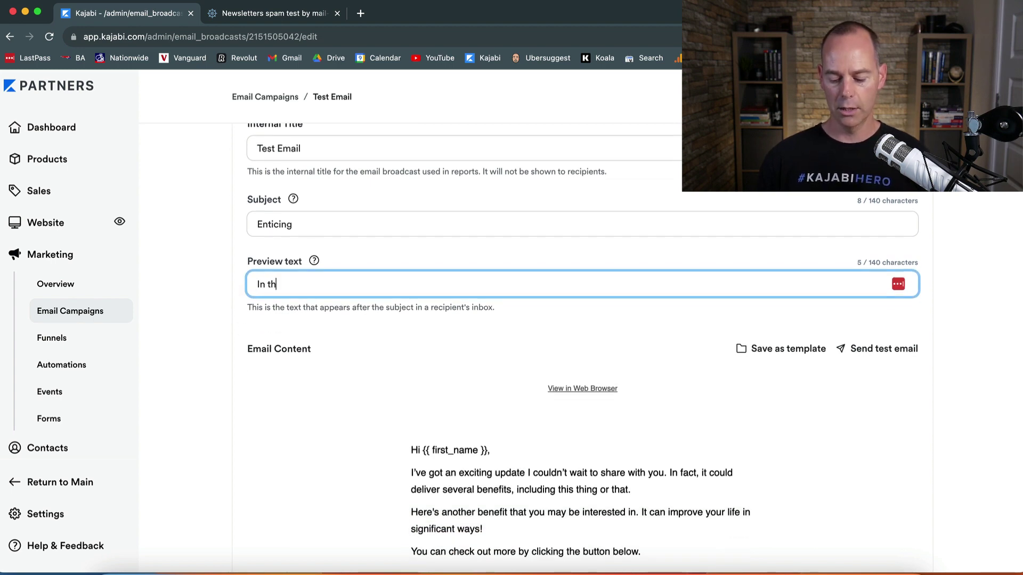
pyautogui.write('is email...')
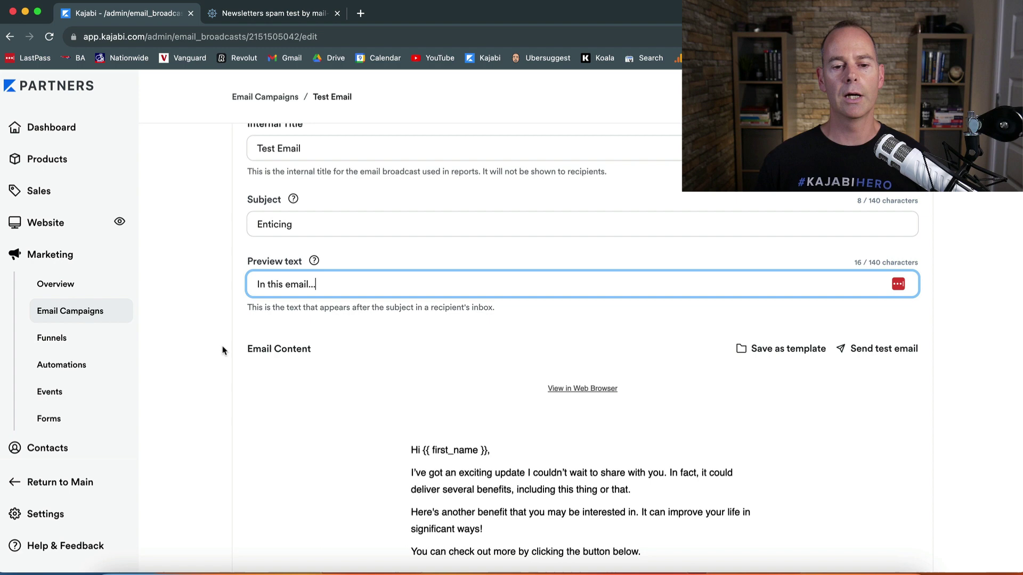
pyautogui.click(246, 333)
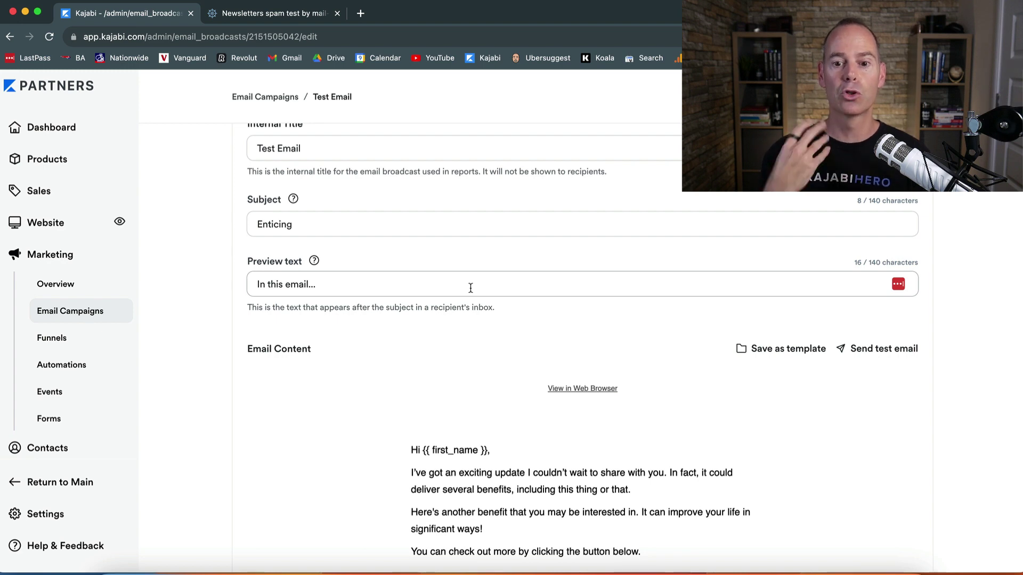
# Step: Open the Test Email content editor and add a Video section below the Read More button
pyautogui.moveTo(528, 399)
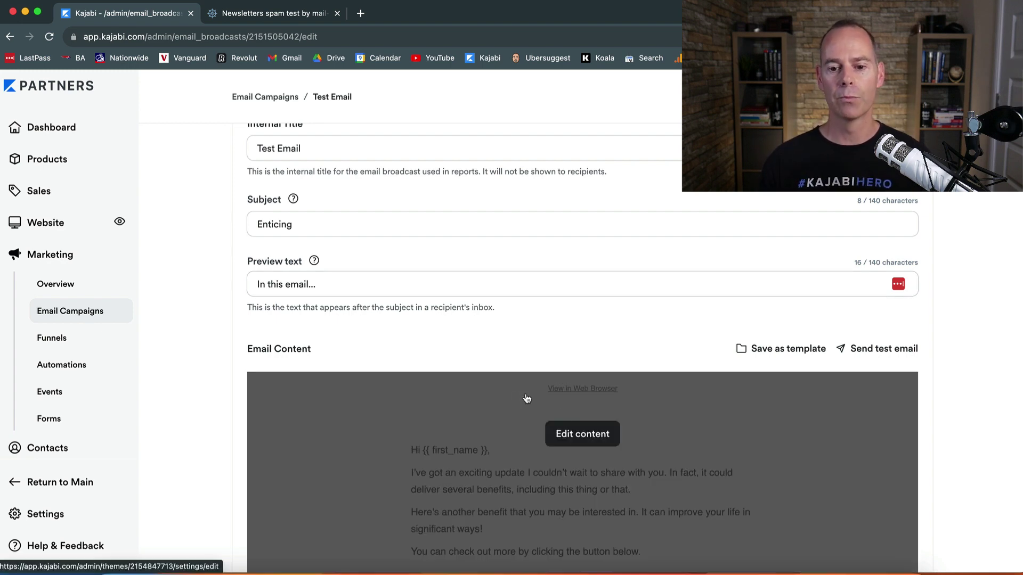
pyautogui.click(593, 436)
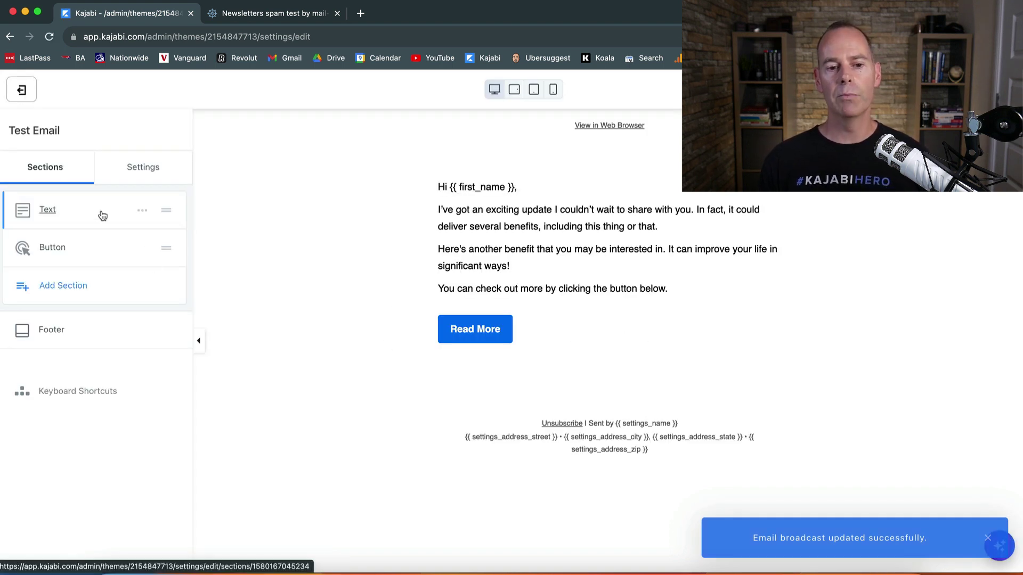
pyautogui.click(72, 286)
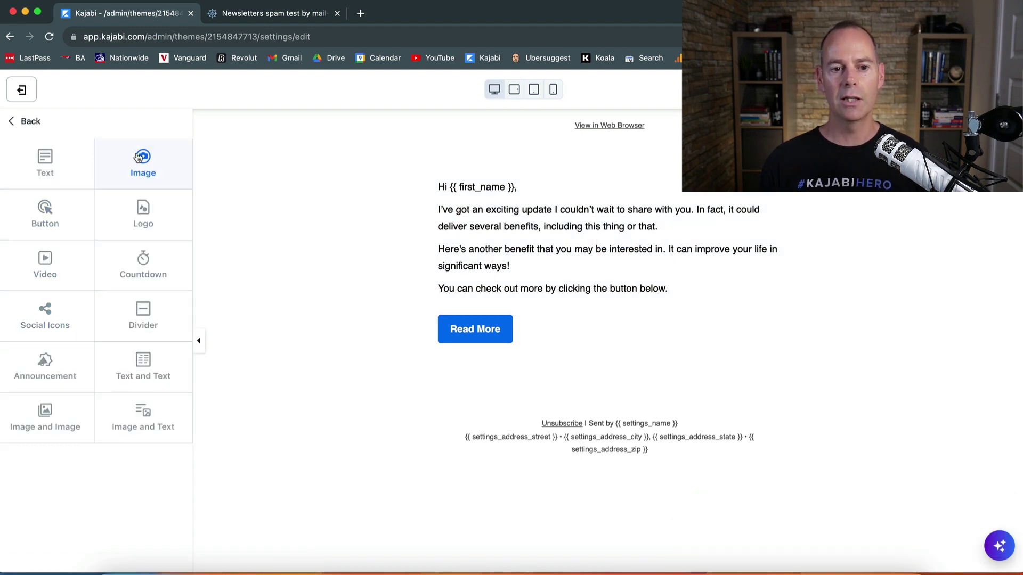
pyautogui.moveTo(44, 260)
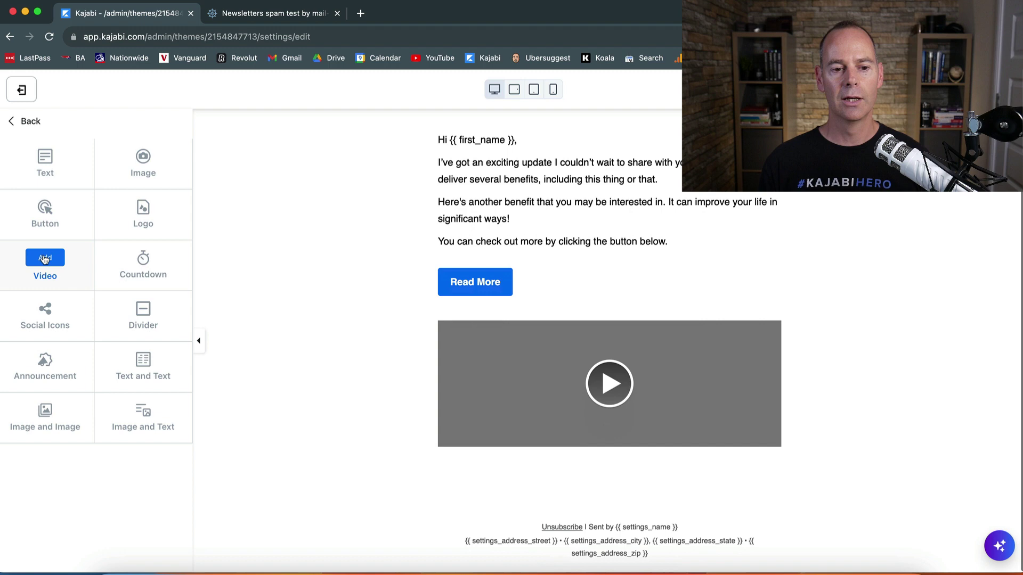
pyautogui.click(45, 259)
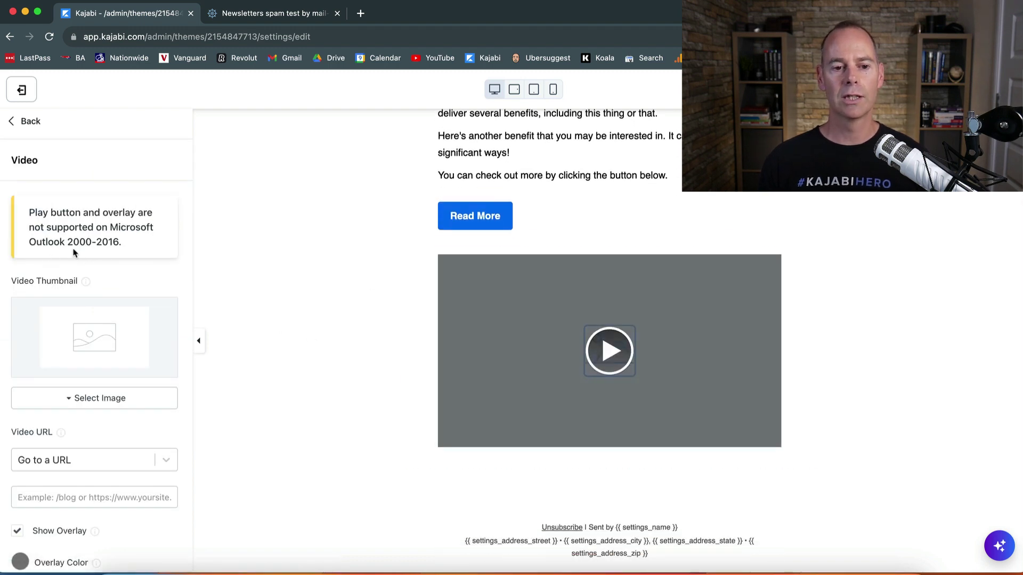
# Step: Move the video above the Read More button, then make the button light blue, Large and Centered
pyautogui.click(30, 122)
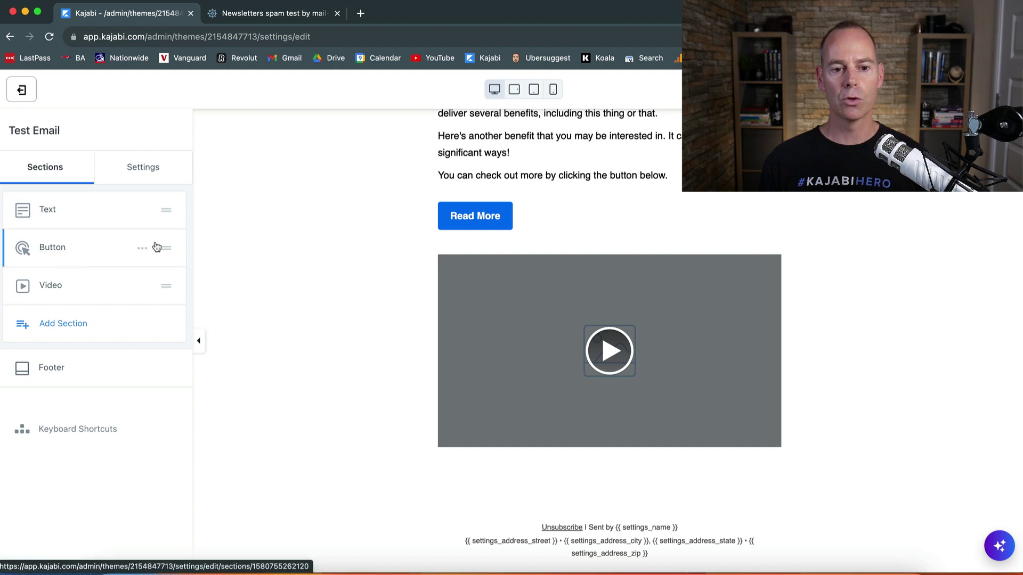
pyautogui.moveTo(156, 246); pyautogui.dragTo(160, 287)
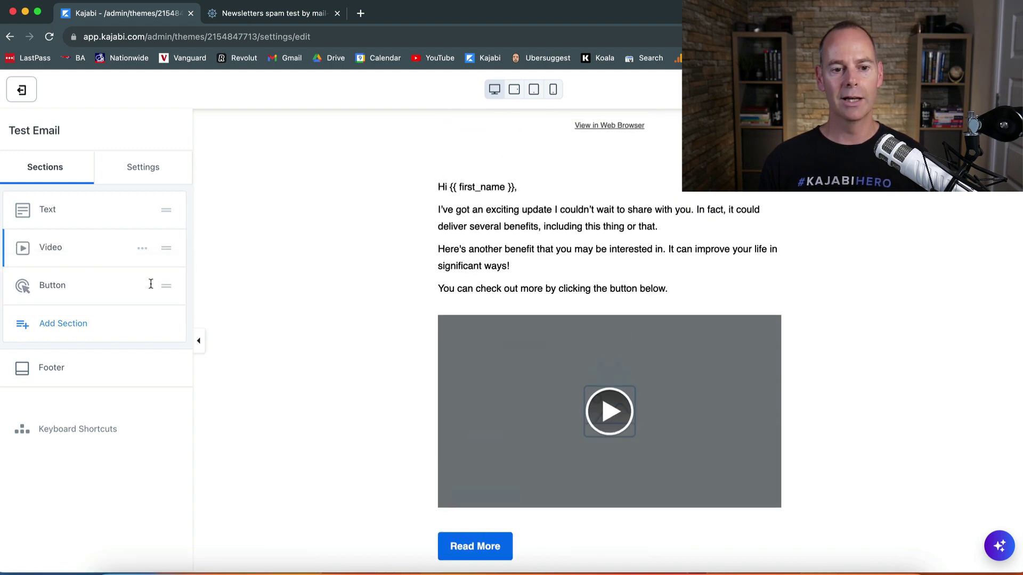
pyautogui.click(58, 290)
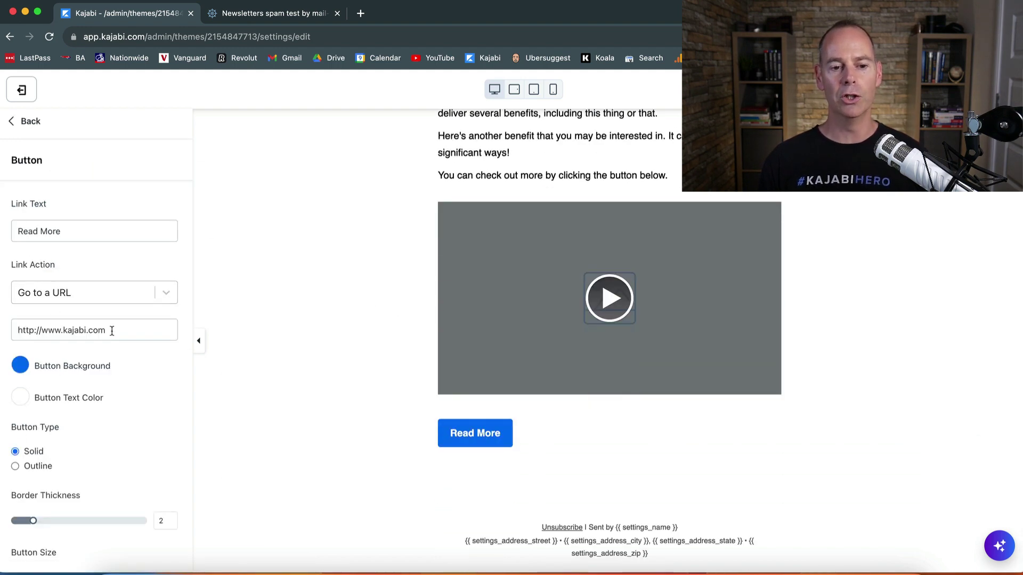
pyautogui.click(21, 365)
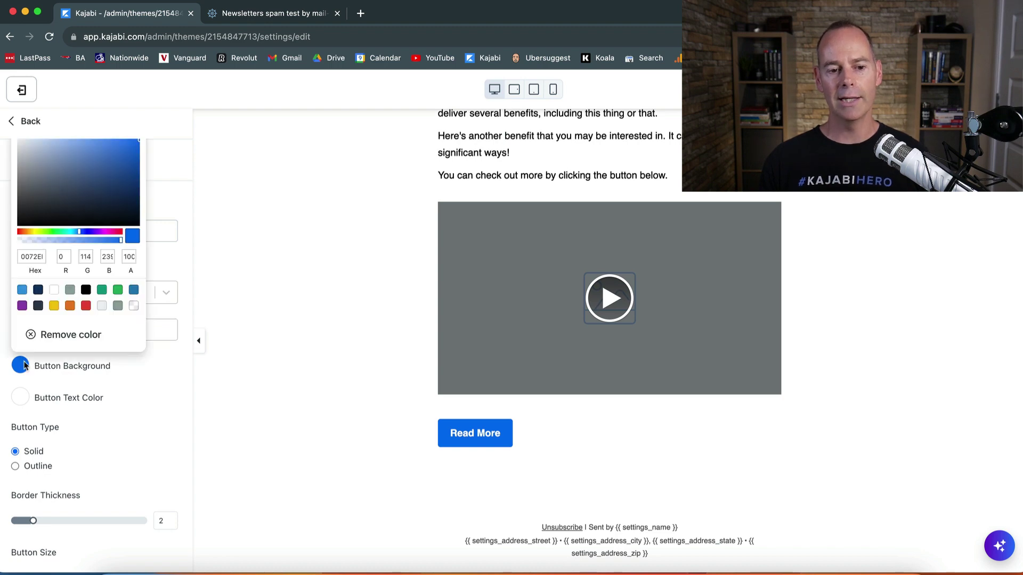
pyautogui.click(22, 290)
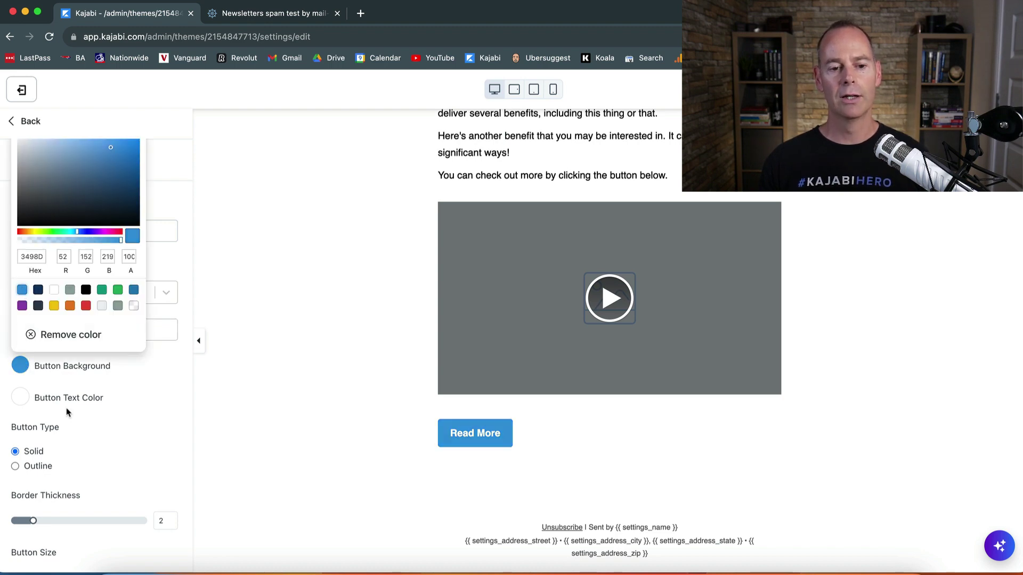
pyautogui.click(107, 424)
pyautogui.scroll(-5, 107, 425)
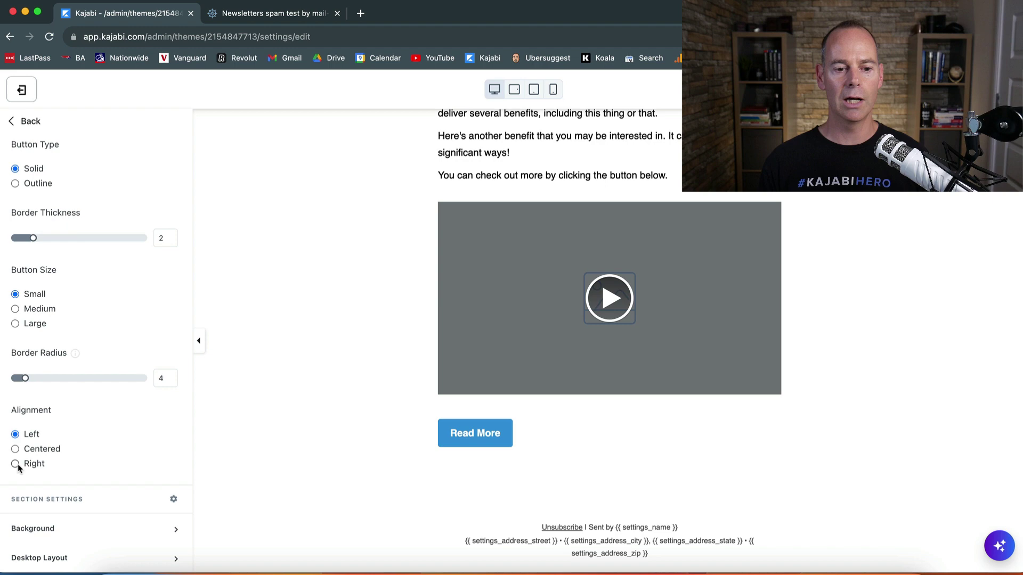
pyautogui.click(14, 323)
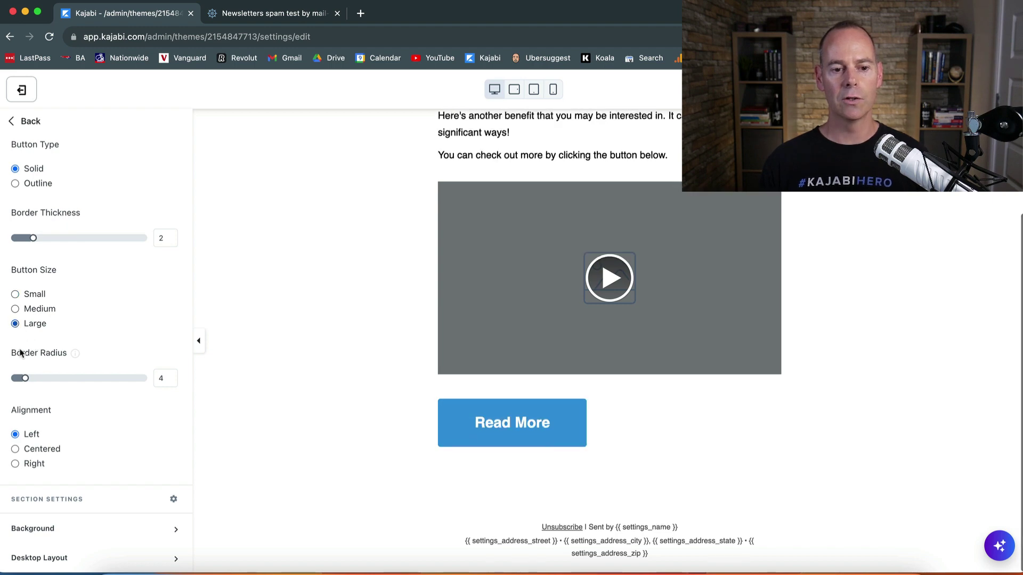
pyautogui.scroll(2, 25, 241)
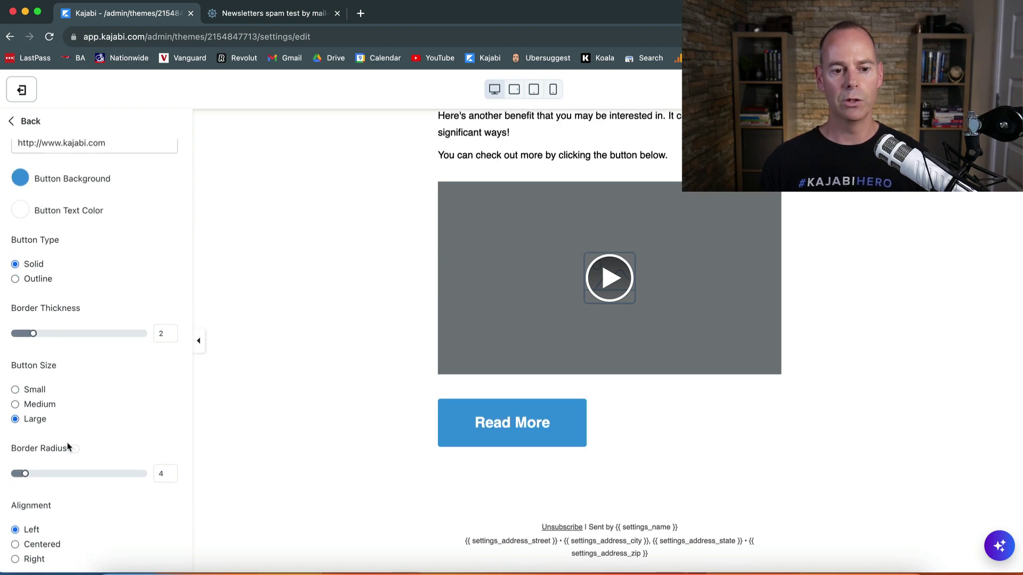
pyautogui.click(33, 544)
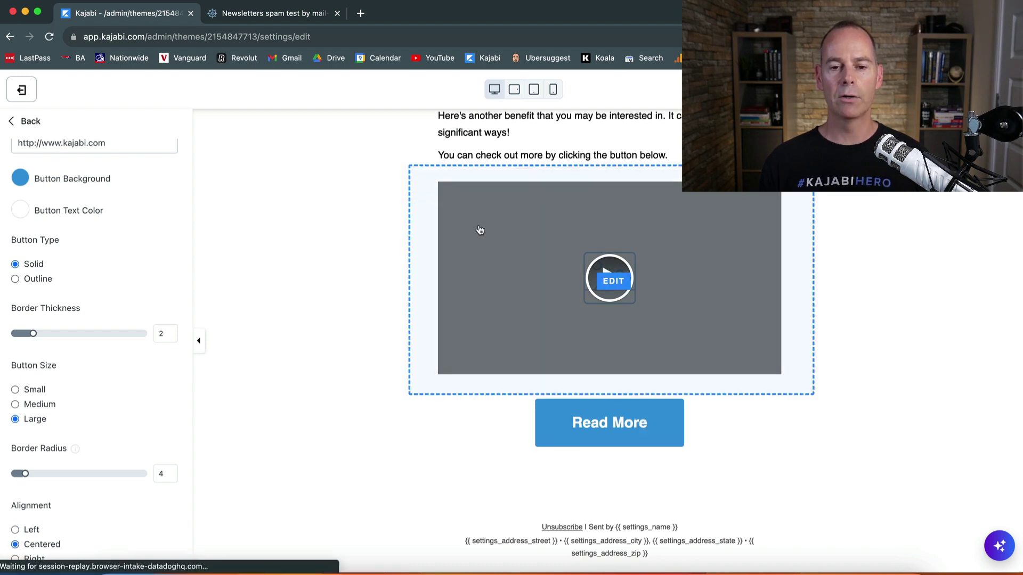
pyautogui.scroll(3, 373, 254)
pyautogui.scroll(-2, 373, 254)
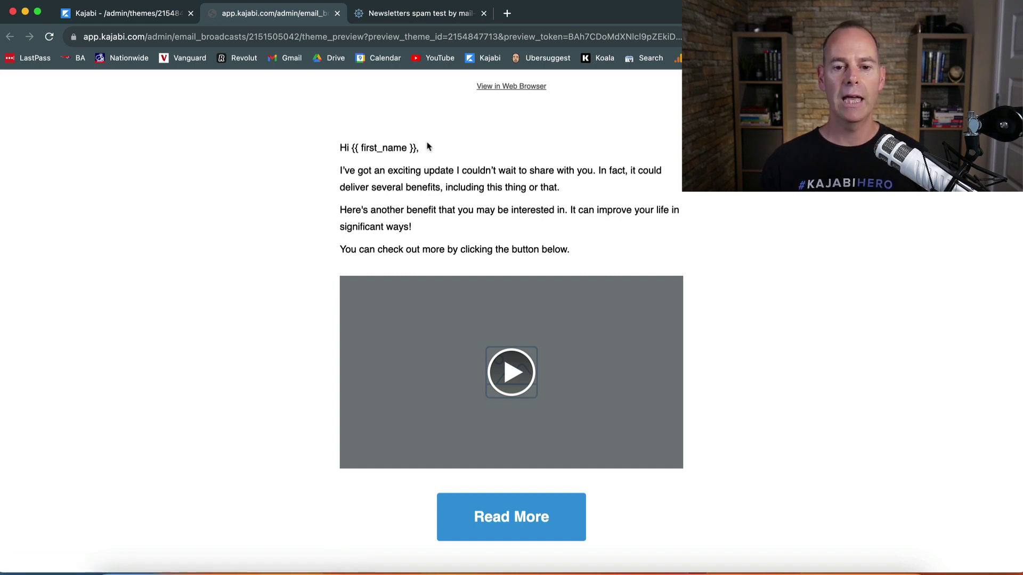
# Step: Switch from the preview tab back to the Test Email editor tab
pyautogui.click(130, 17)
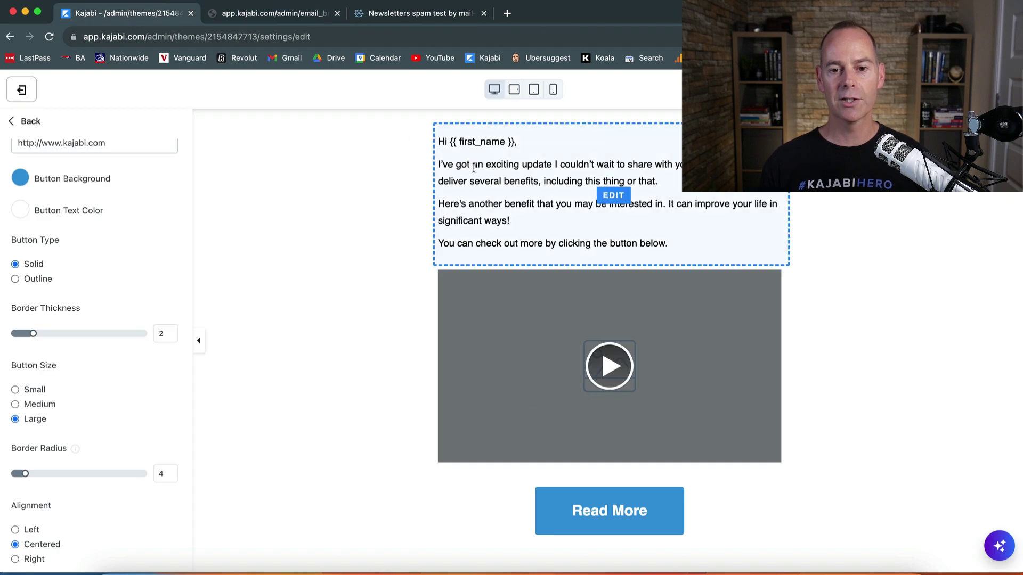
# Step: Delete the 'Hi {{ first_name }},' greeting and its blank line so the body opens with 'I've got an exciting update'
pyautogui.click(486, 178)
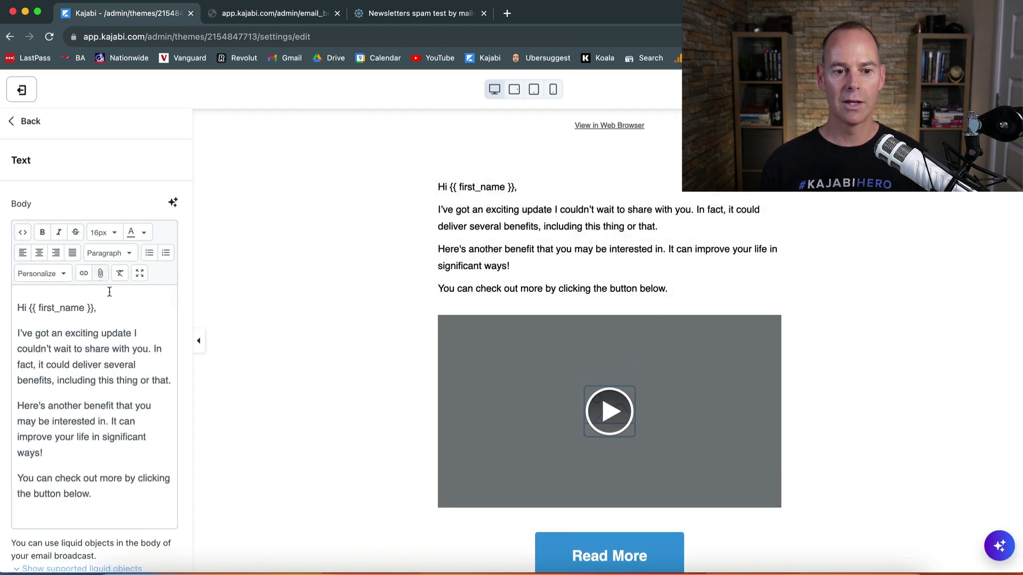
pyautogui.moveTo(115, 307); pyautogui.dragTo(1, 307)
pyautogui.press('BackSpace')
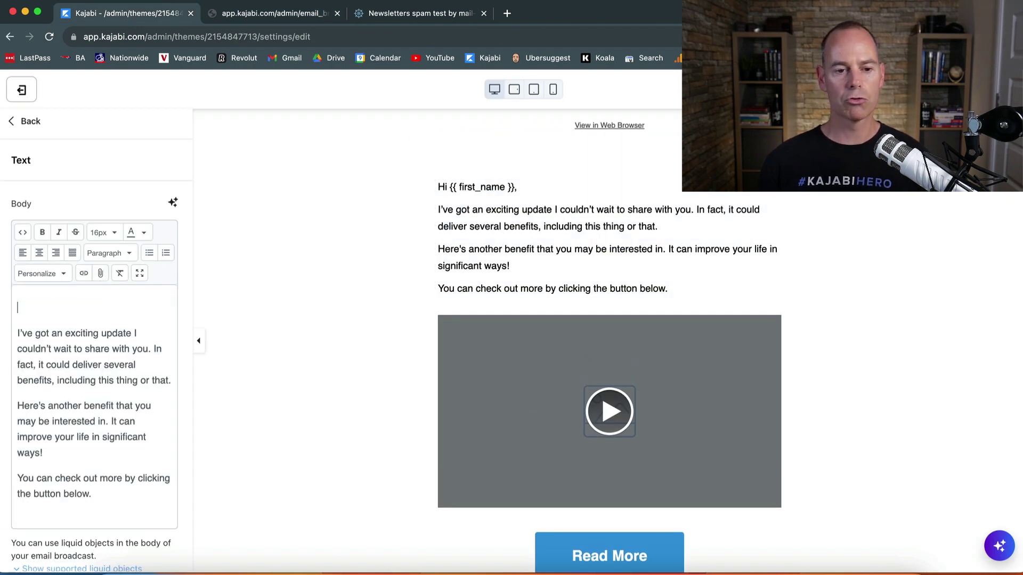
pyautogui.press('Delete')
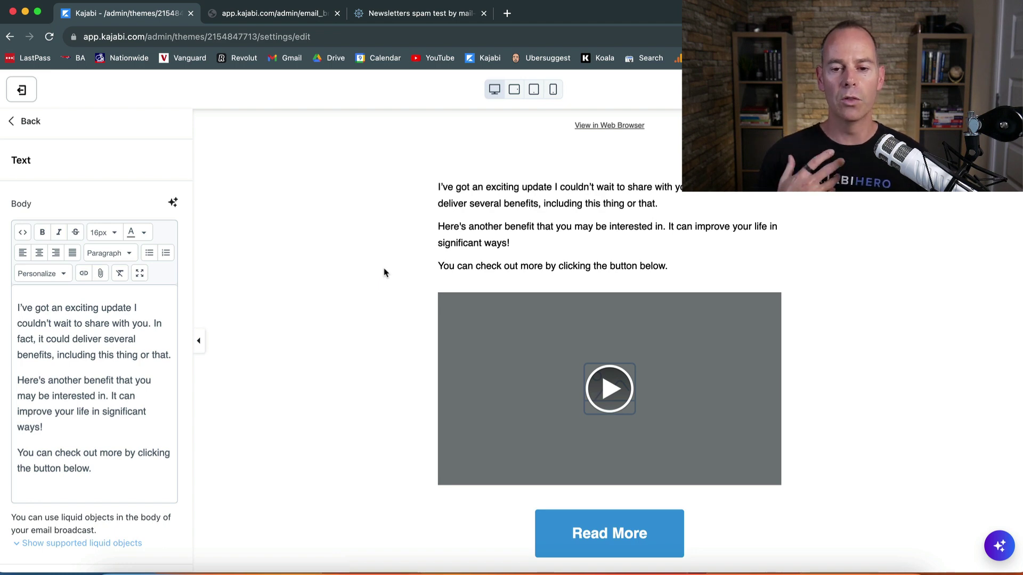
pyautogui.scroll(-1, 384, 273)
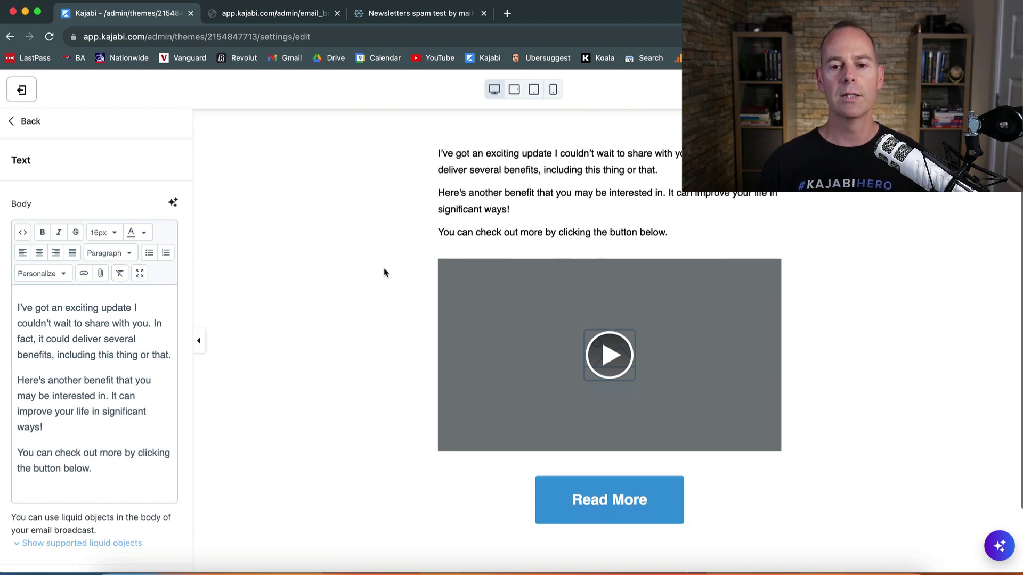
# Step: Keep the video block's link set to a URL and check its link address field
pyautogui.click(508, 288)
pyautogui.scroll(-3, 101, 343)
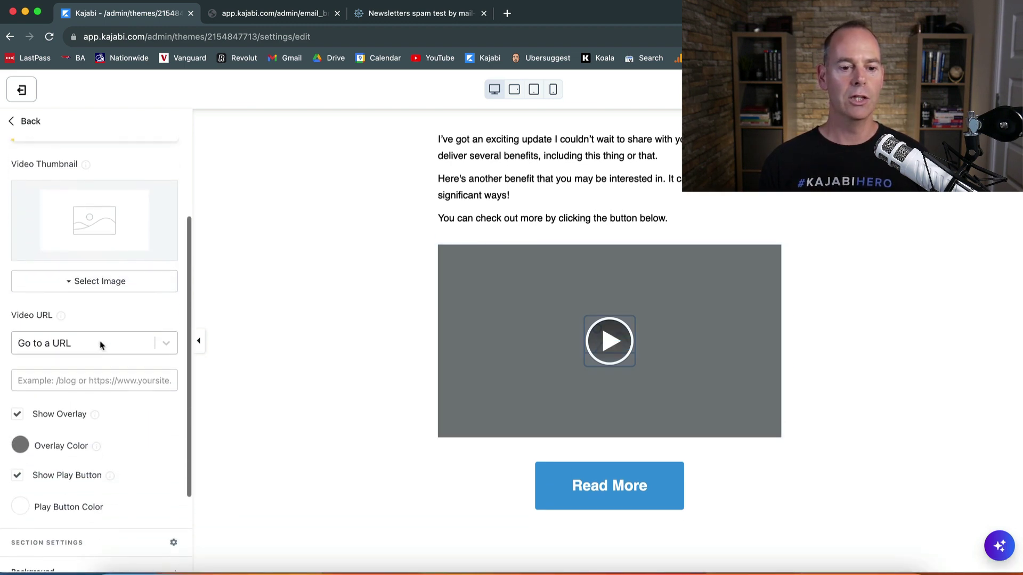
pyautogui.click(87, 317)
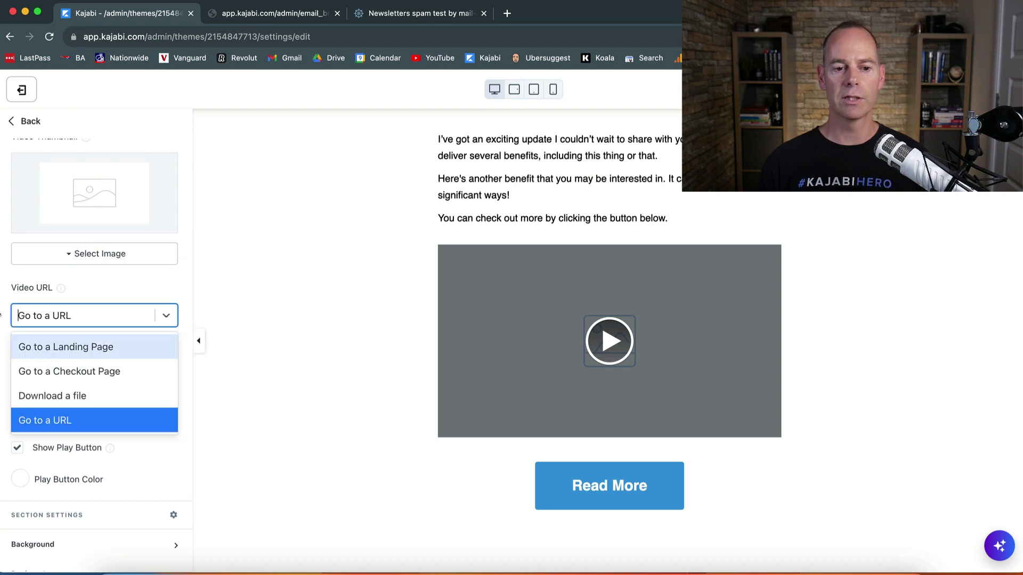
pyautogui.click(1, 321)
pyautogui.click(77, 353)
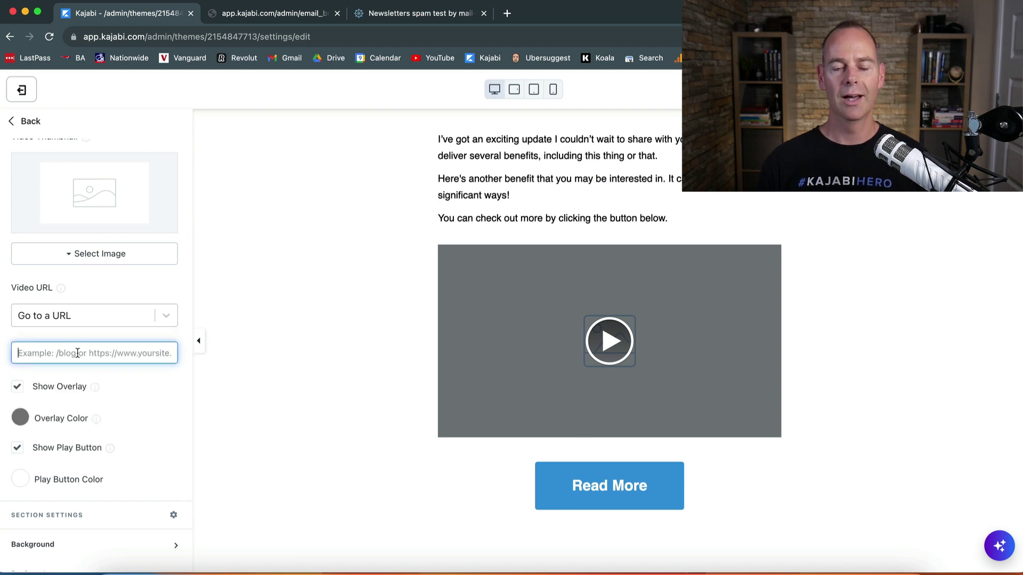
pyautogui.click(283, 297)
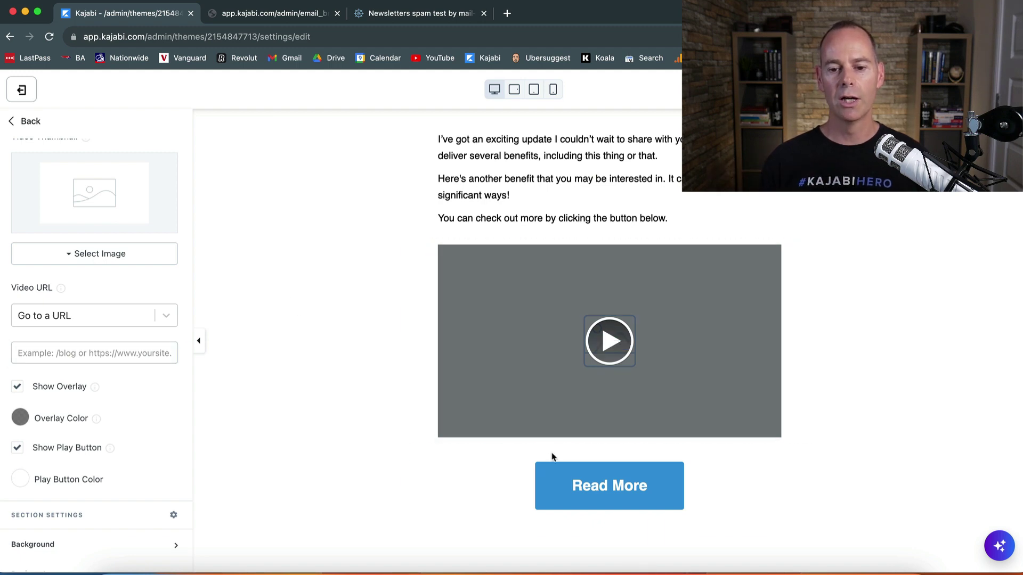
# Step: Change the button label from 'Read More' to 'Read More About..'
pyautogui.click(582, 479)
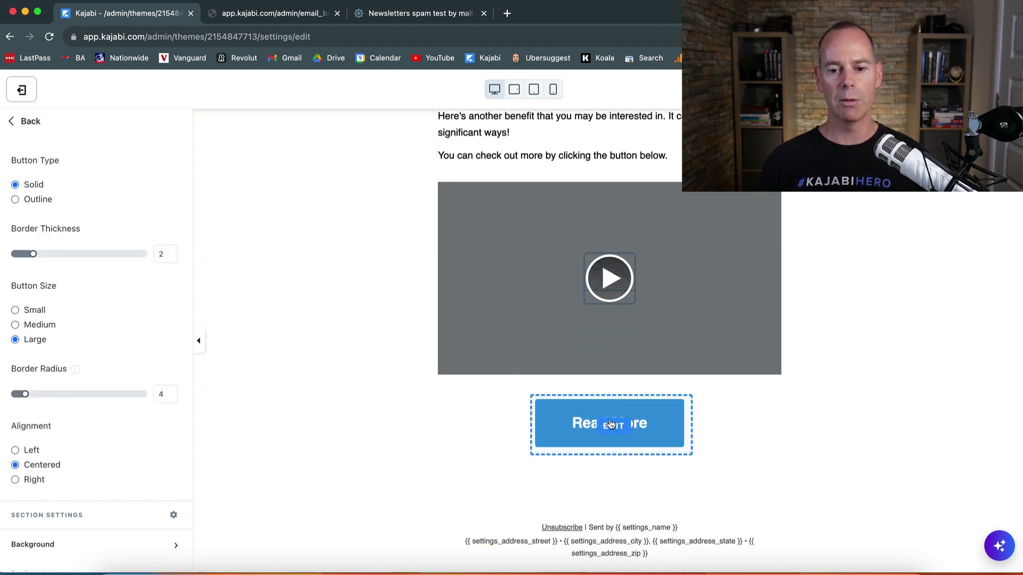
pyautogui.scroll(5, 142, 298)
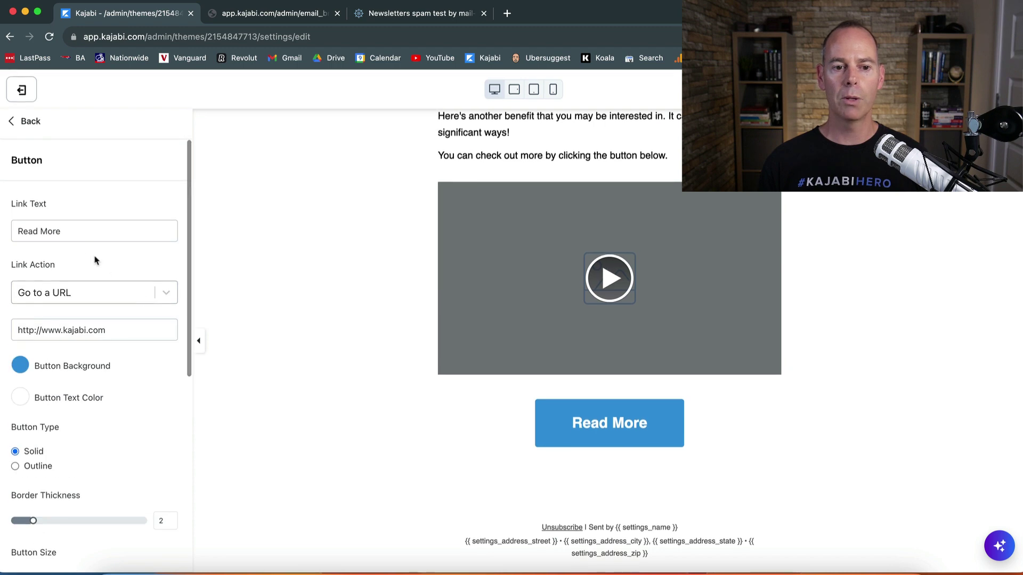
pyautogui.click(84, 231)
pyautogui.write('Abo')
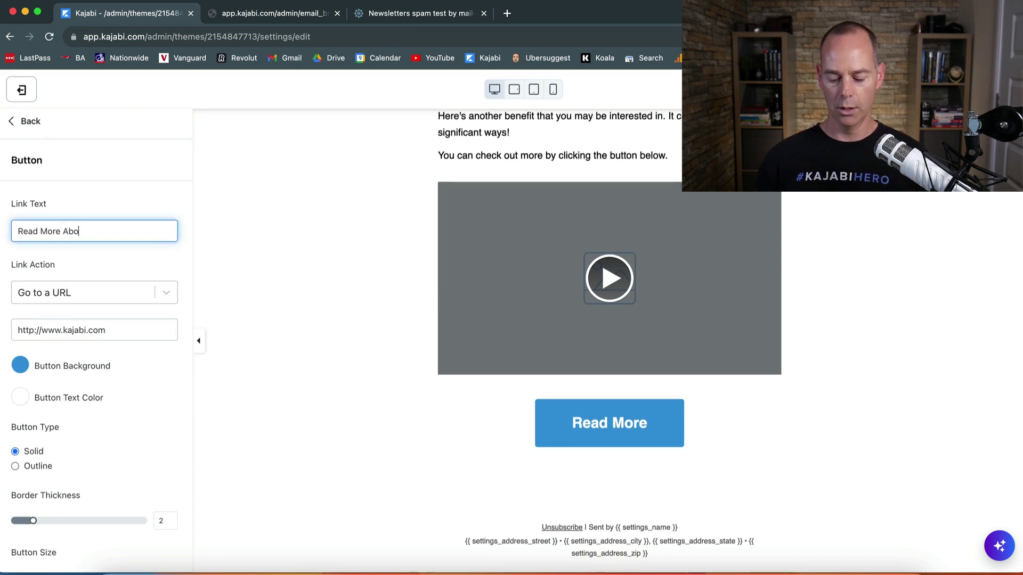
pyautogui.write('ut..')
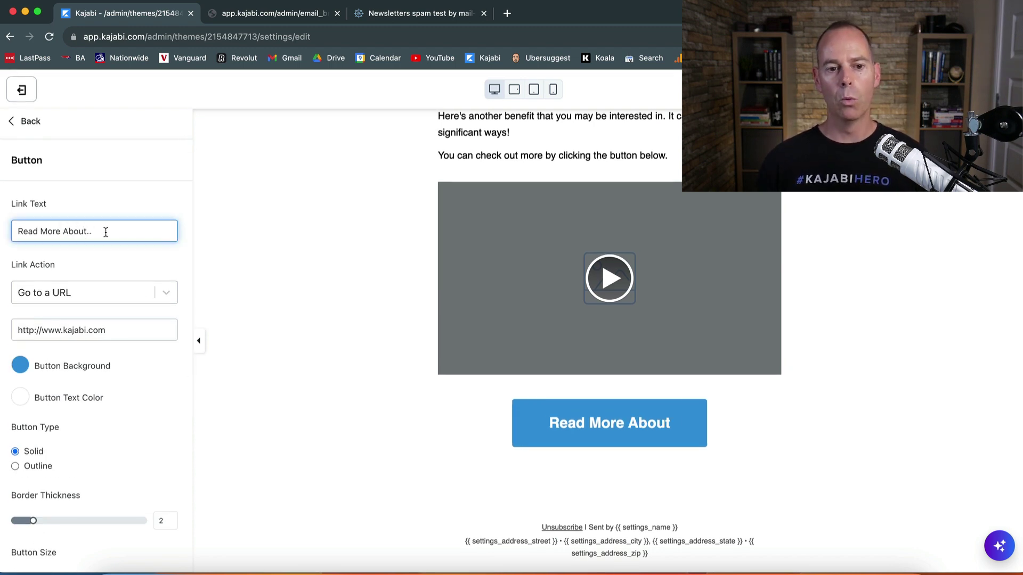
pyautogui.click(128, 260)
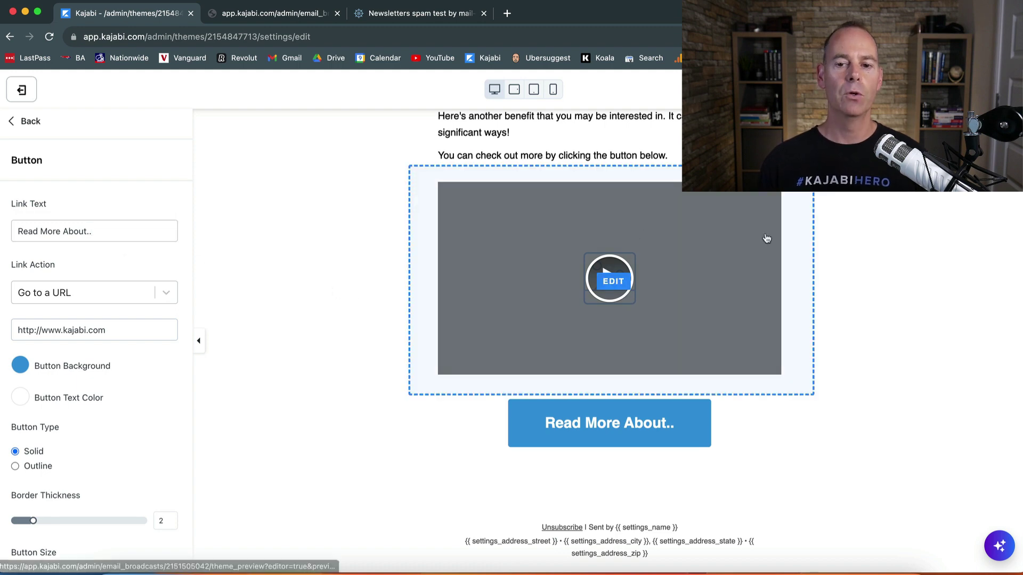
pyautogui.scroll(1, 910, 215)
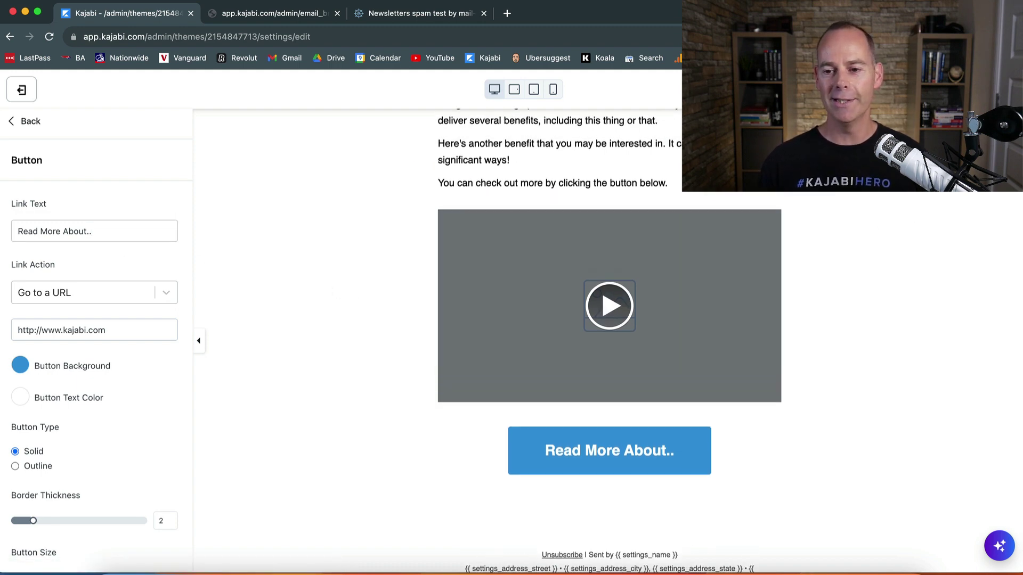
pyautogui.scroll(3, 376, 313)
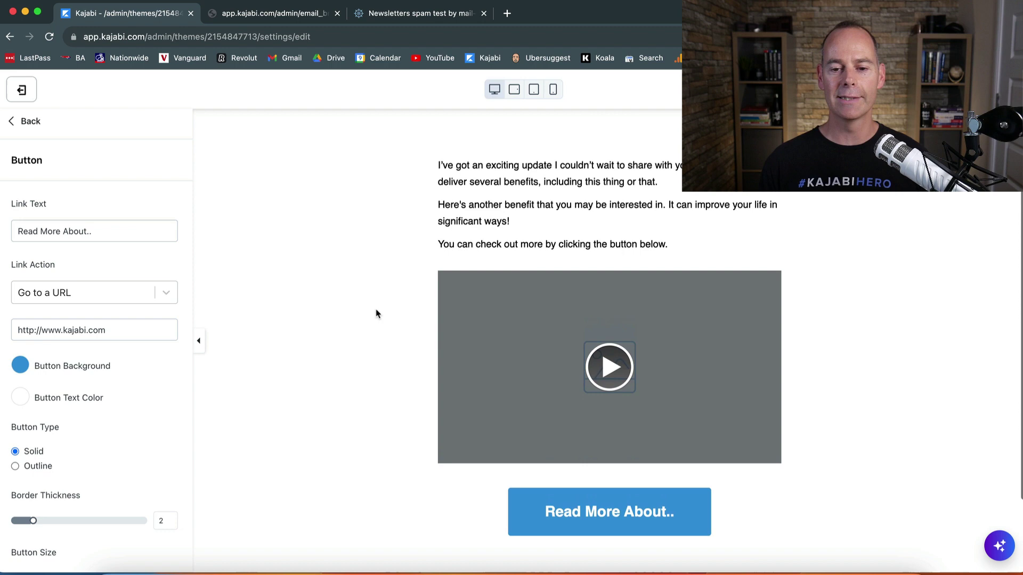
pyautogui.scroll(-1, 377, 314)
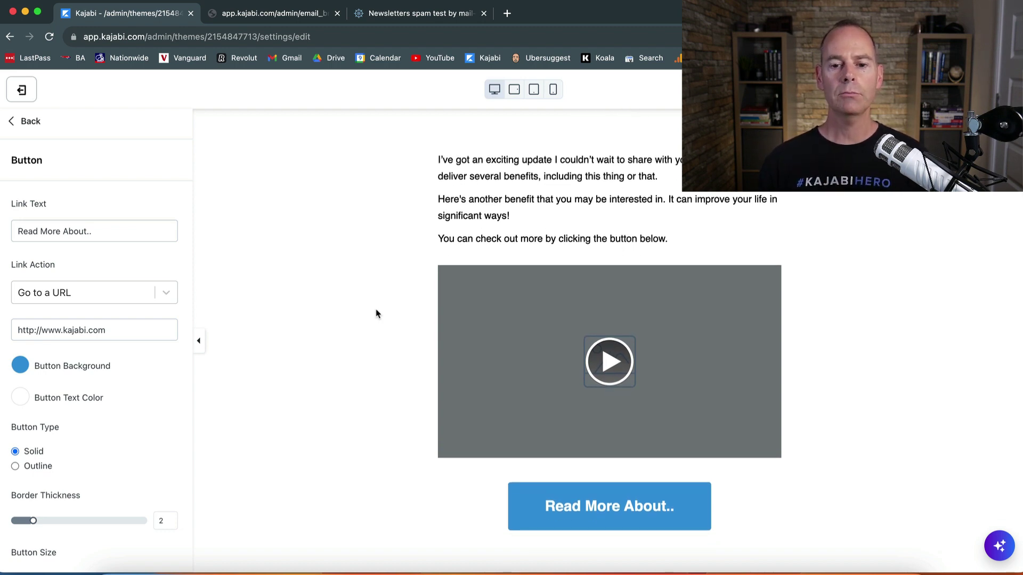
pyautogui.scroll(-3, 377, 314)
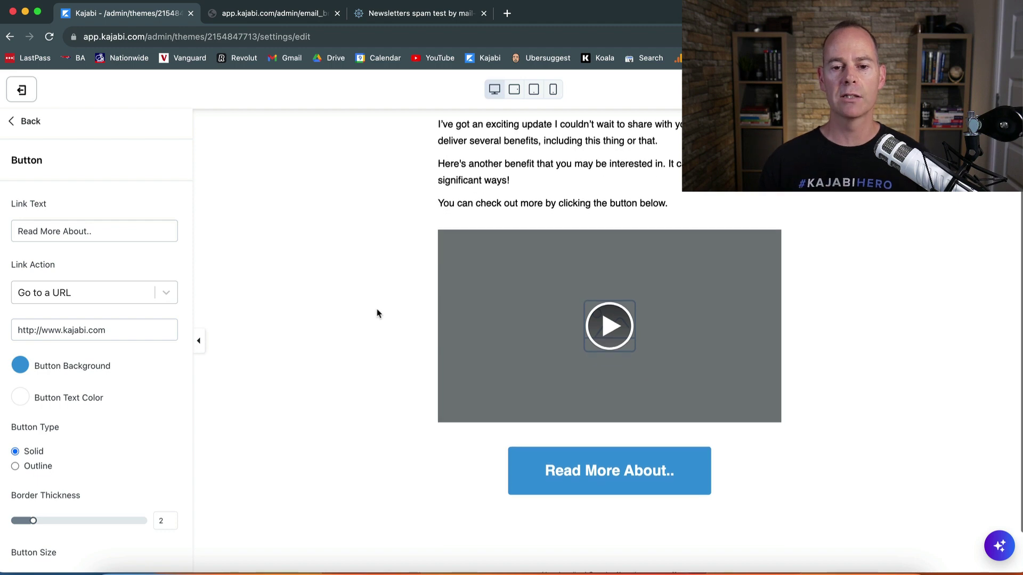
pyautogui.scroll(3, 402, 294)
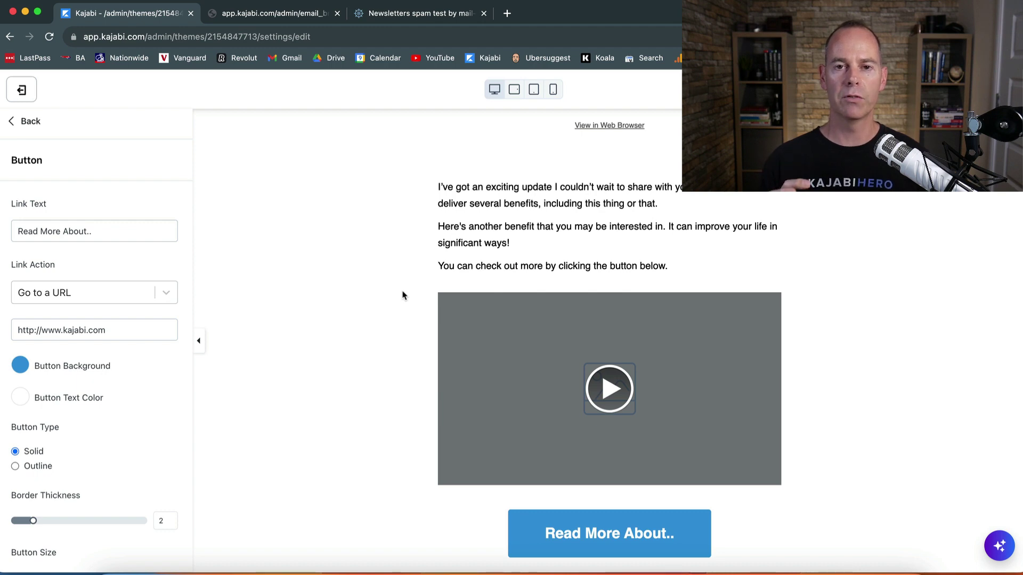
pyautogui.scroll(-3, 402, 295)
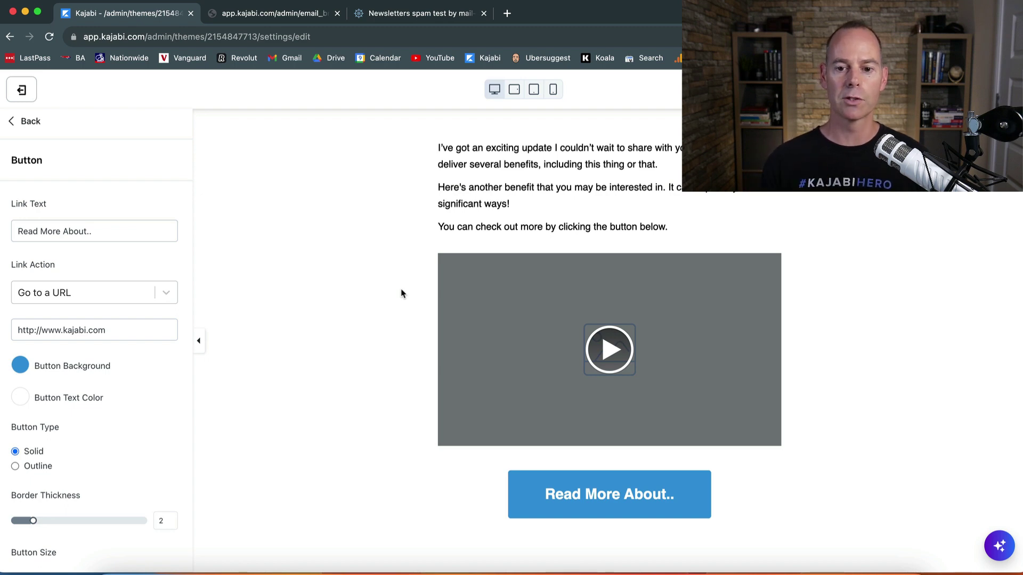
pyautogui.scroll(1, 402, 293)
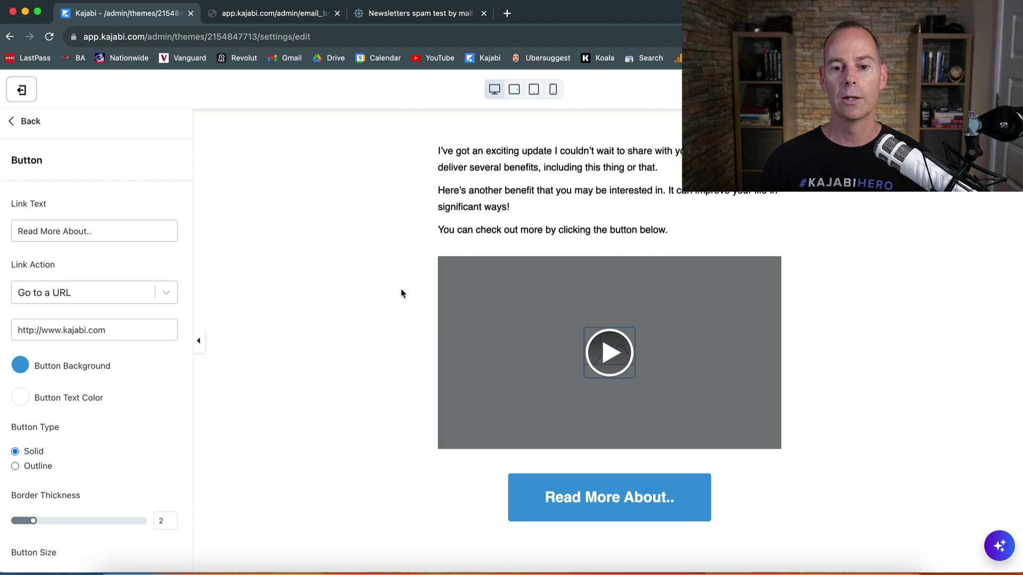
pyautogui.scroll(-2, 401, 294)
pyautogui.scroll(4, 401, 293)
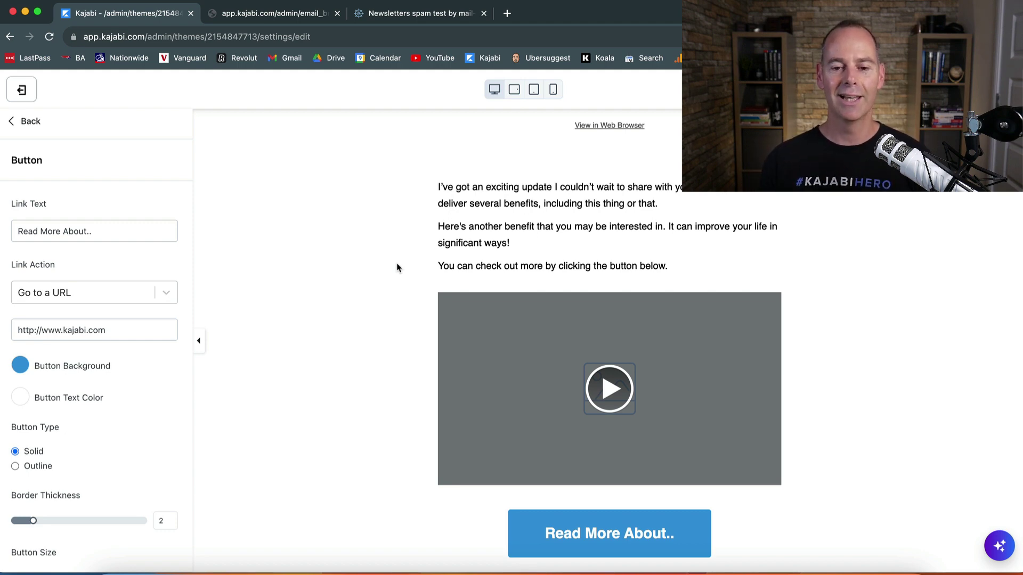
pyautogui.scroll(-1, 397, 268)
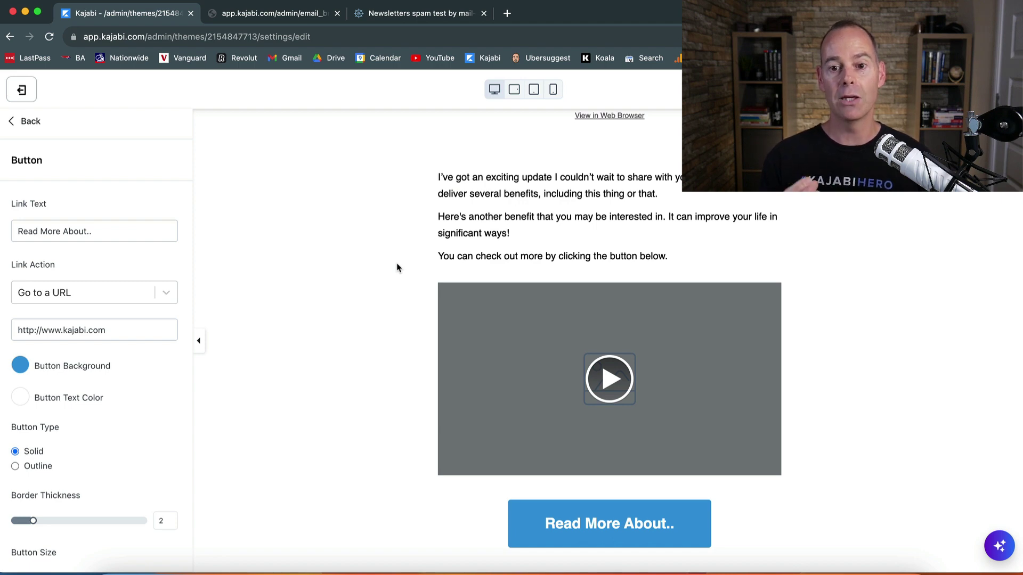
pyautogui.scroll(1, 397, 267)
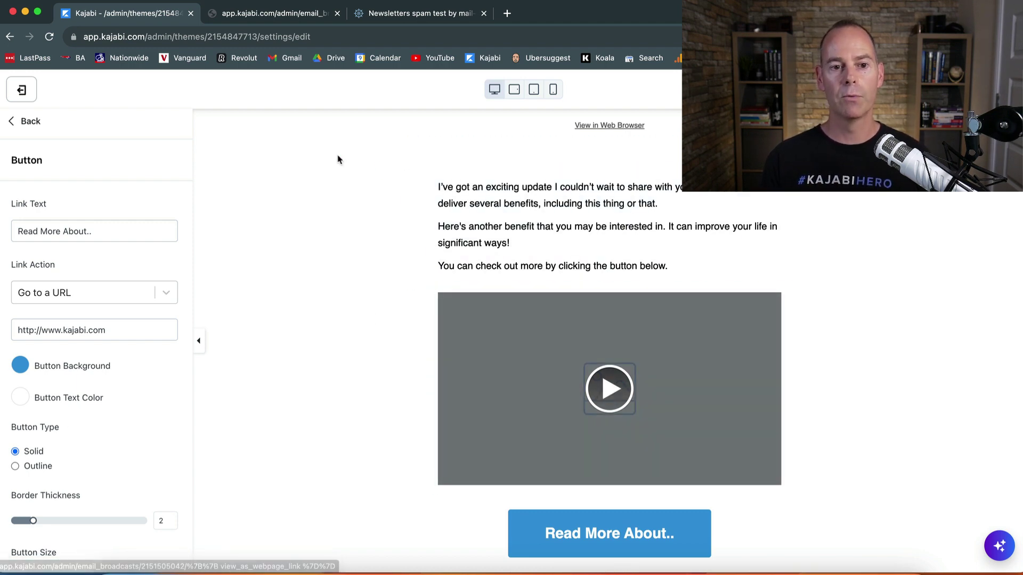
# Step: Return to the Test Email broadcast and scroll through its internal title, subject 'Enticing' and email content
pyautogui.click(26, 100)
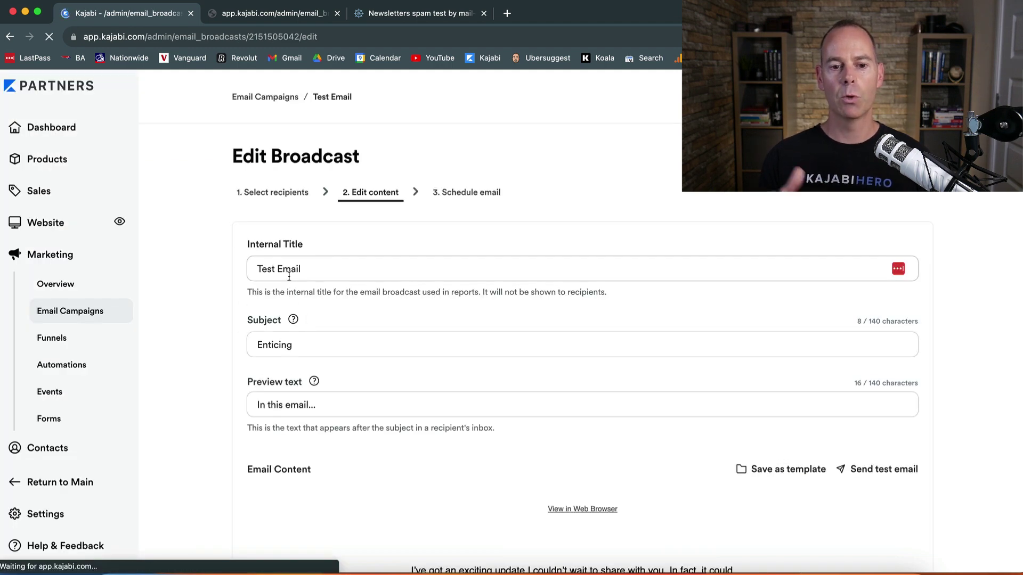
pyautogui.click(328, 271)
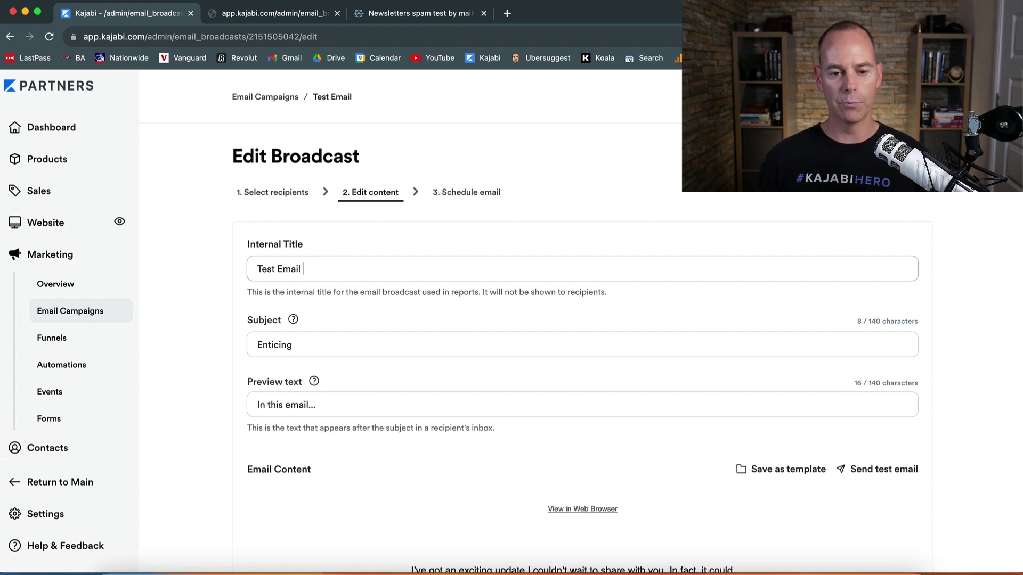
pyautogui.scroll(-3, 238, 310)
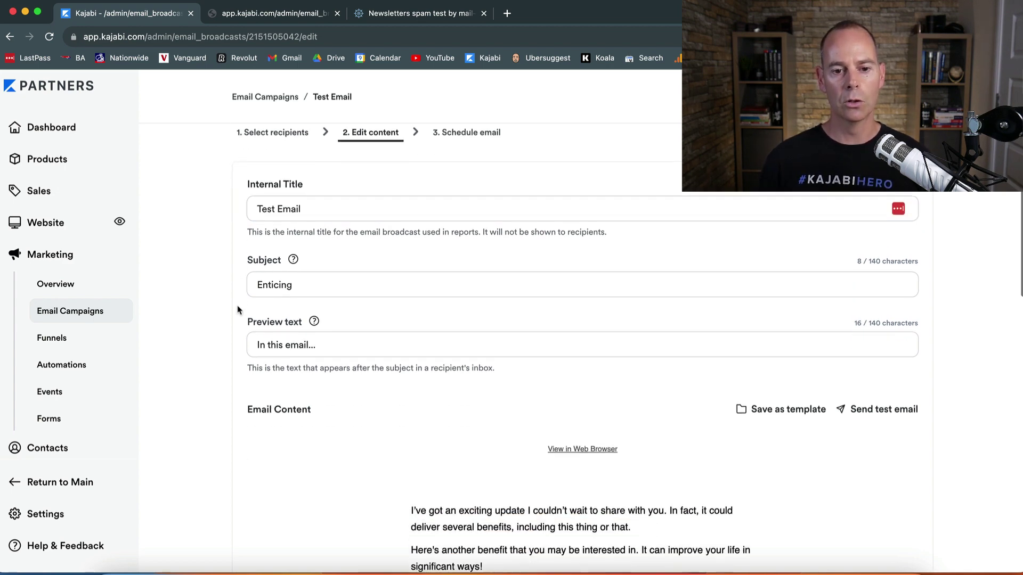
pyautogui.scroll(-1, 239, 310)
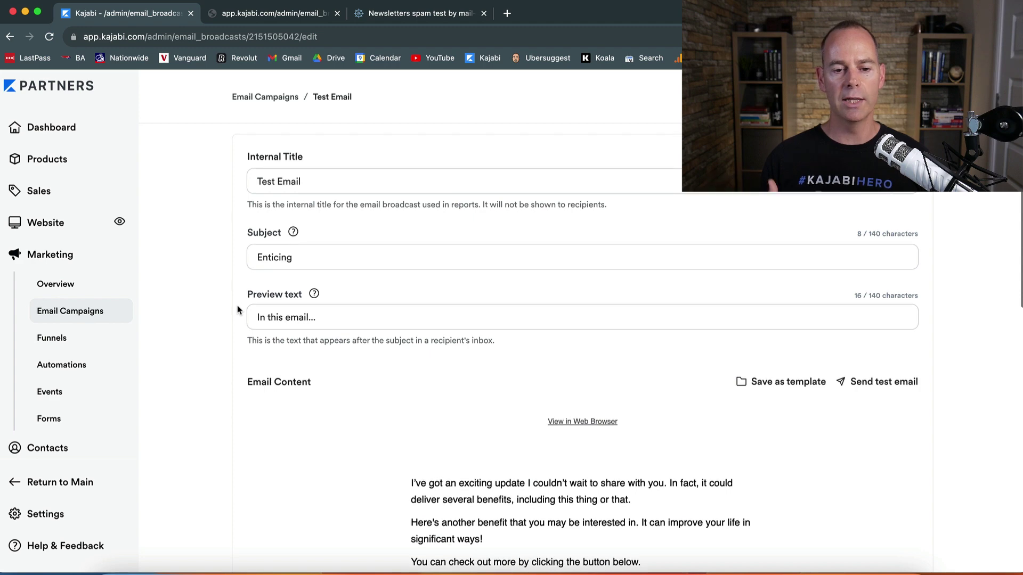
pyautogui.scroll(-2, 238, 311)
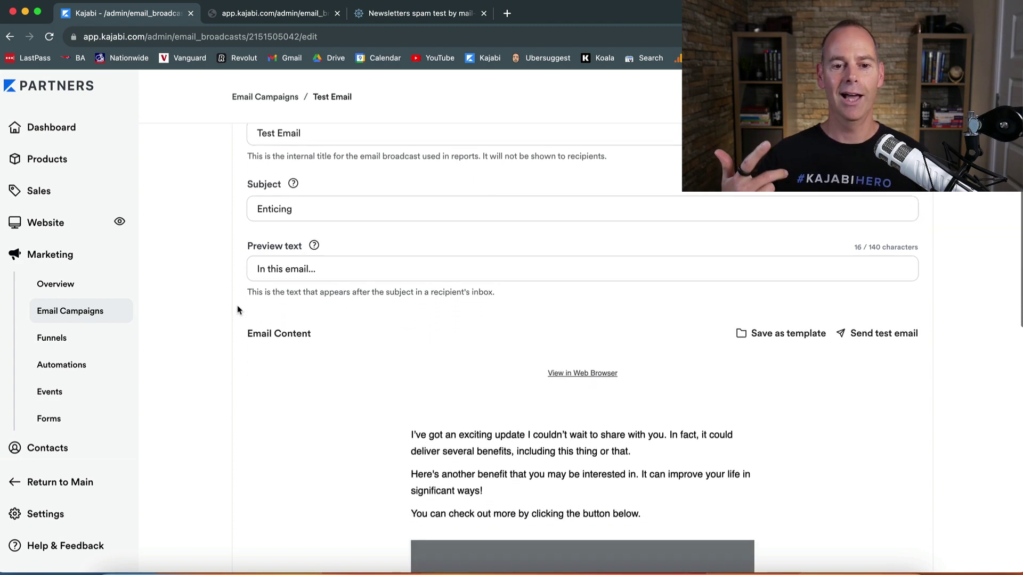
pyautogui.scroll(-10, 238, 310)
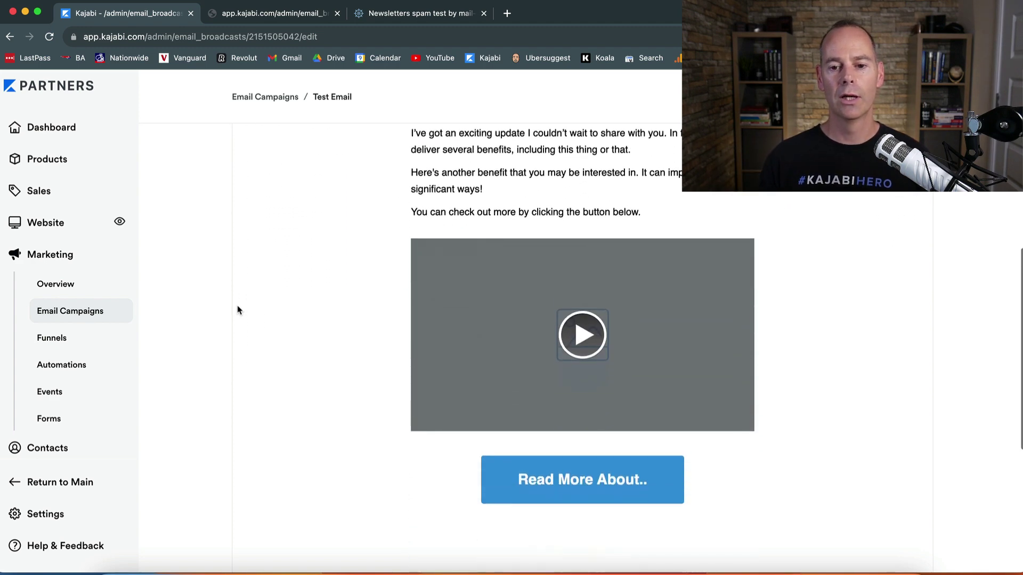
pyautogui.scroll(15, 237, 307)
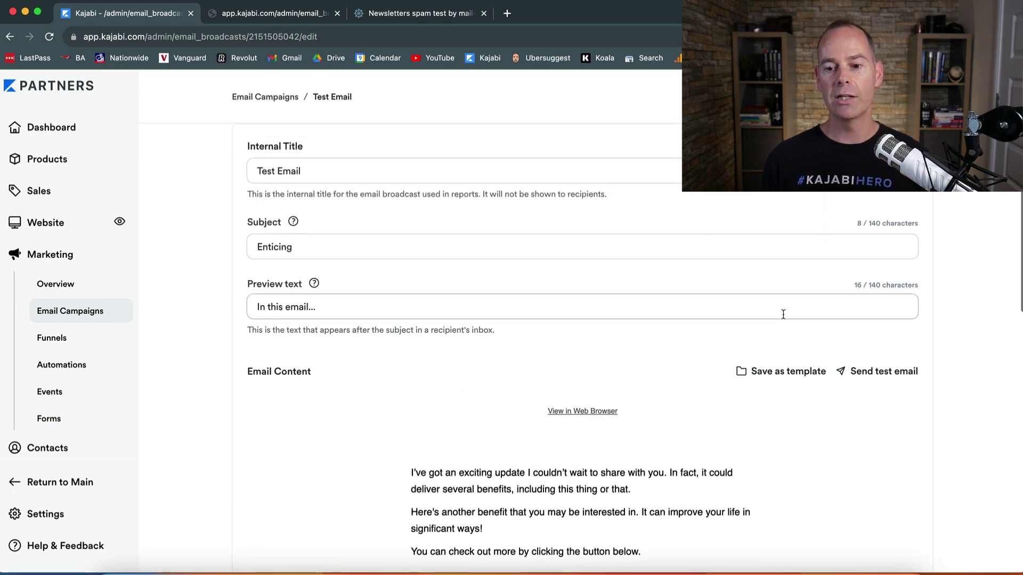
# Step: Send a preview of the broadcast to the test address and close the test email popover
pyautogui.click(876, 373)
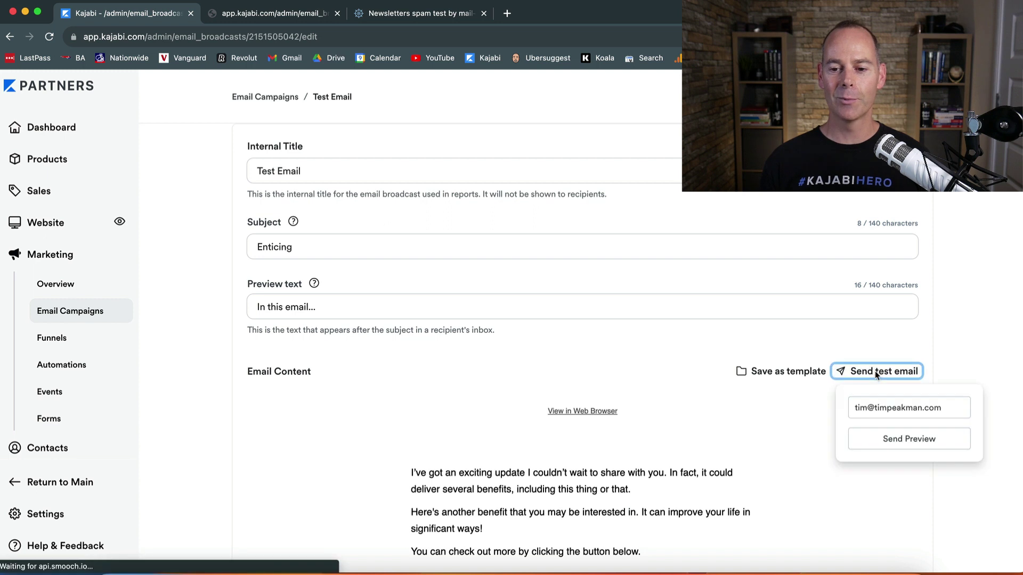
pyautogui.click(904, 440)
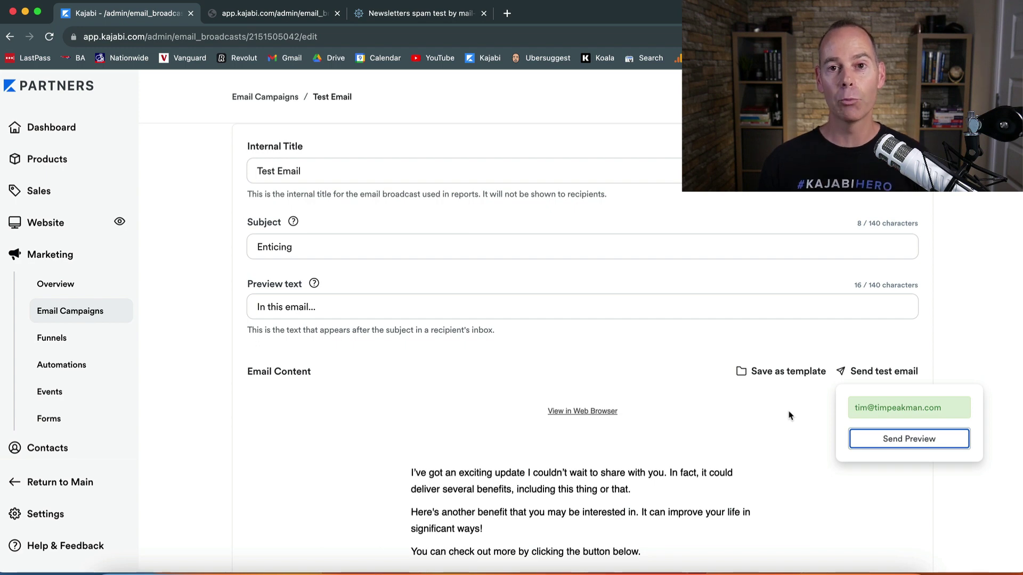
pyautogui.click(797, 447)
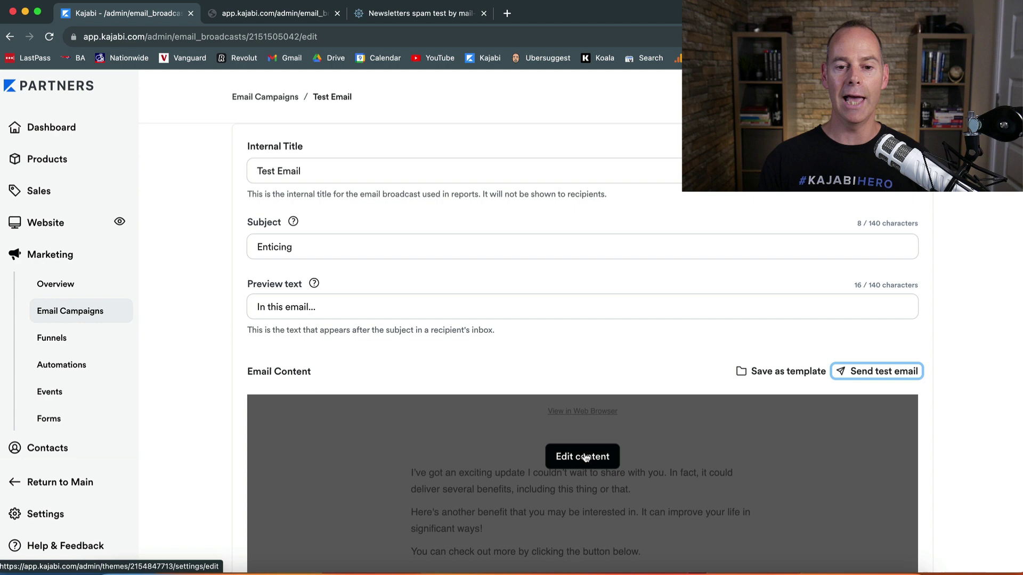
pyautogui.scroll(3, 986, 366)
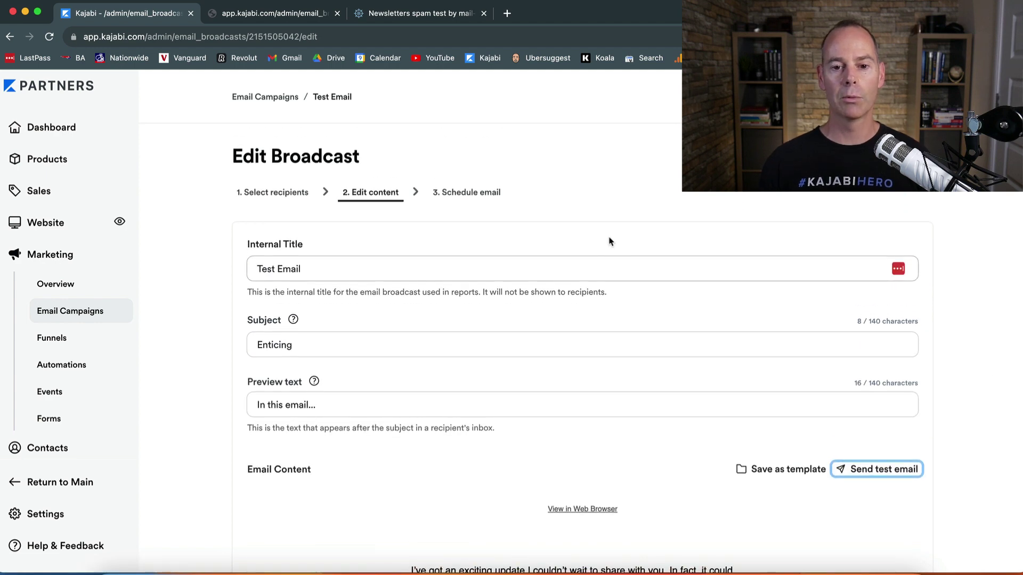
# Step: Choose 'Schedule for later' and set the send time to September 13, 2023, 4:00 PM
pyautogui.click(467, 192)
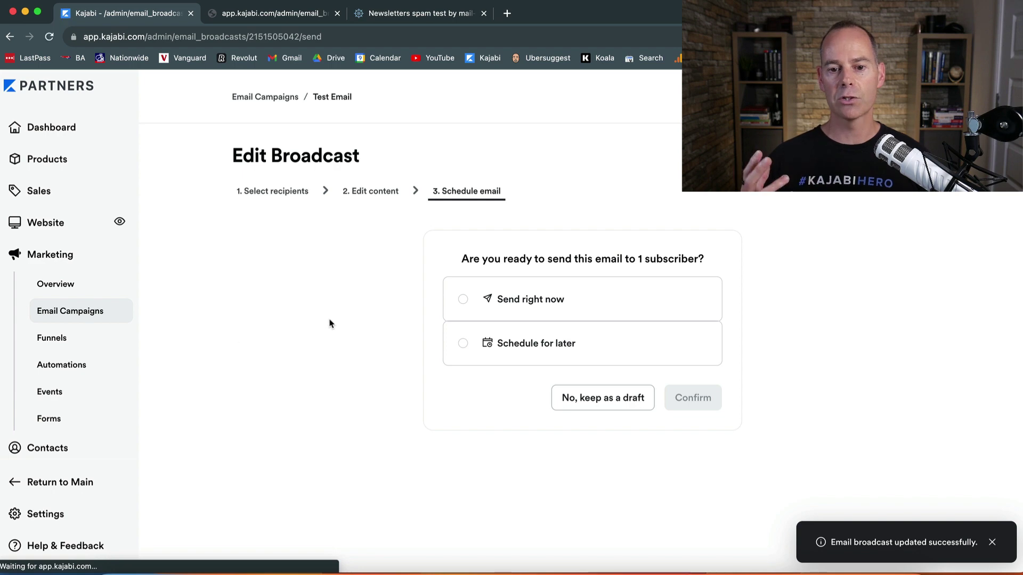
pyautogui.click(537, 346)
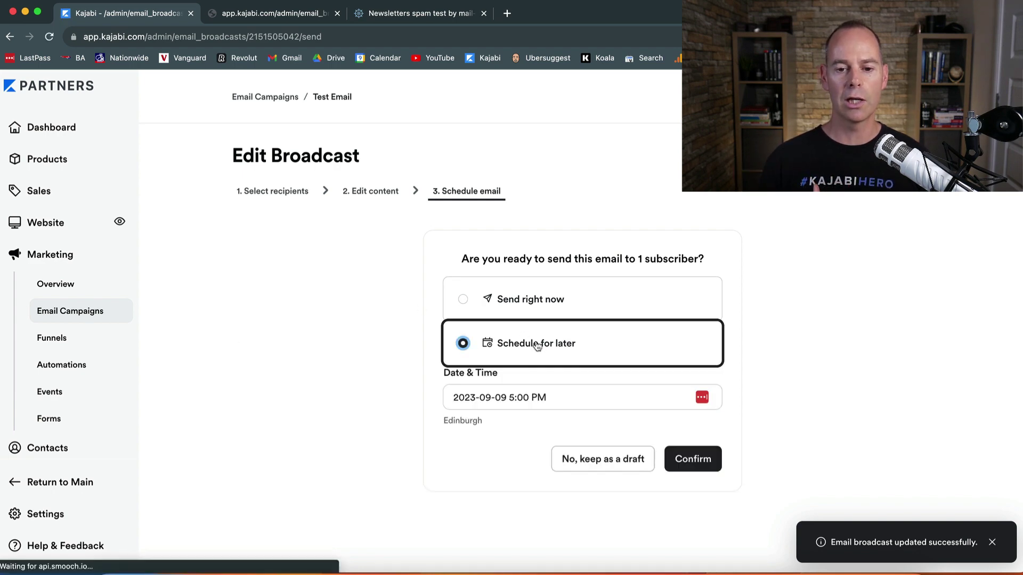
pyautogui.click(556, 397)
pyautogui.press('Escape')
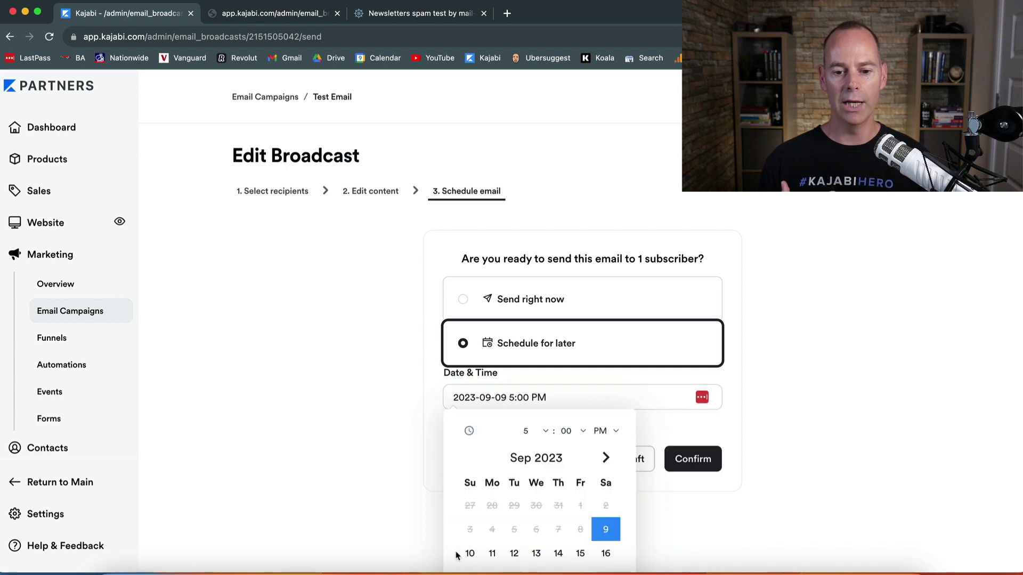
pyautogui.scroll(-2, 543, 528)
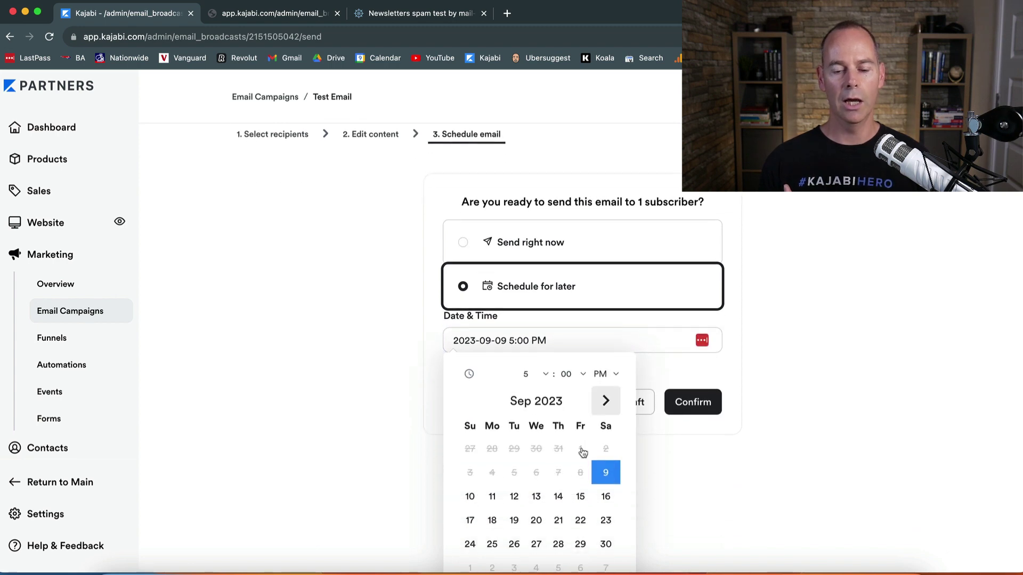
pyautogui.click(536, 496)
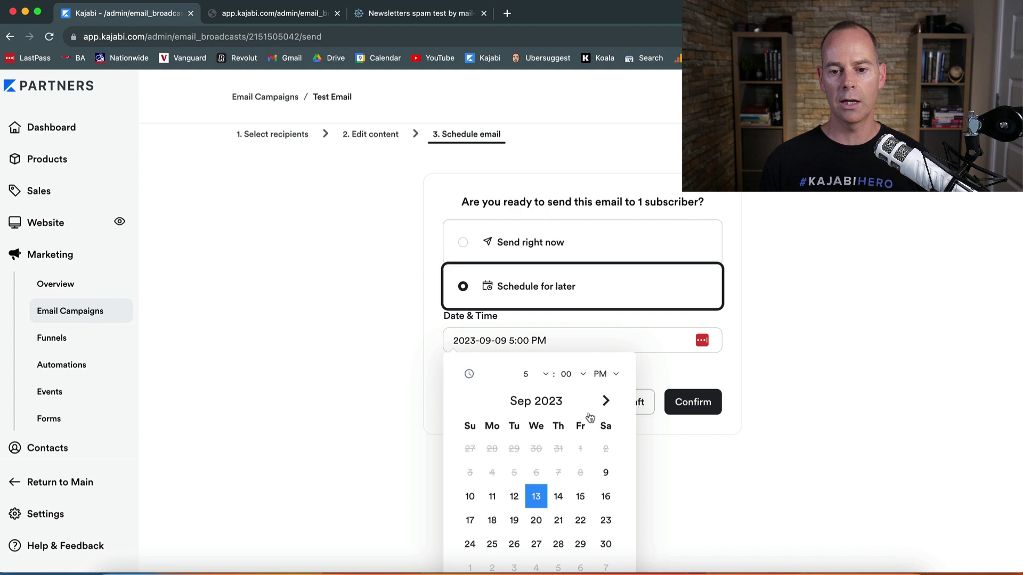
pyautogui.click(544, 376)
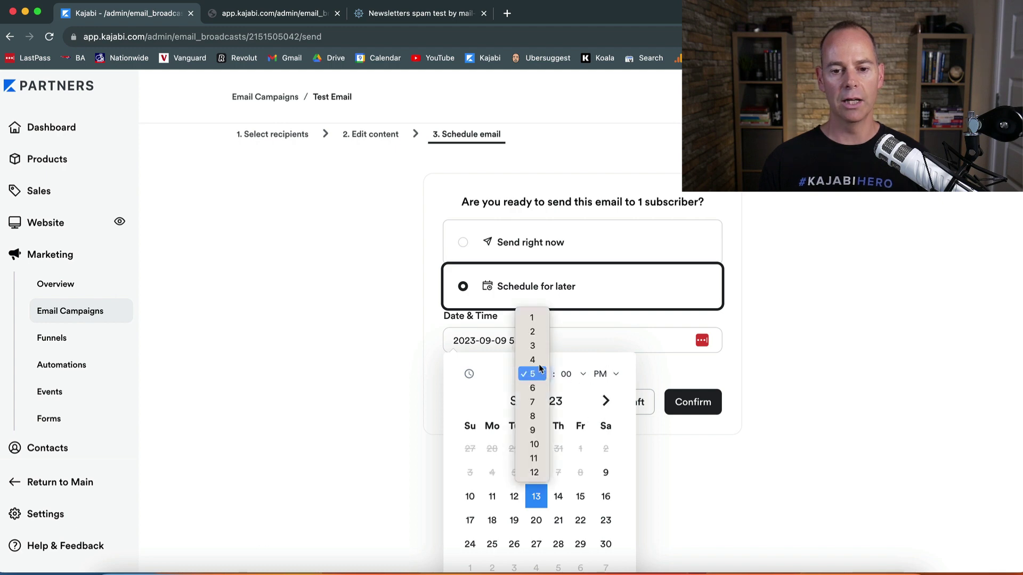
pyautogui.click(541, 359)
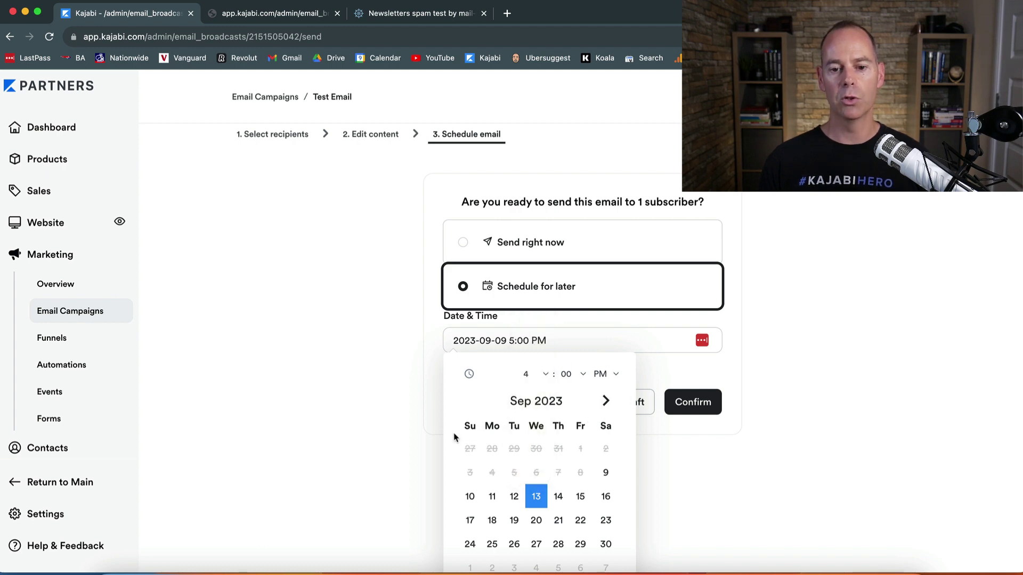
pyautogui.scroll(-2, 454, 434)
pyautogui.click(544, 549)
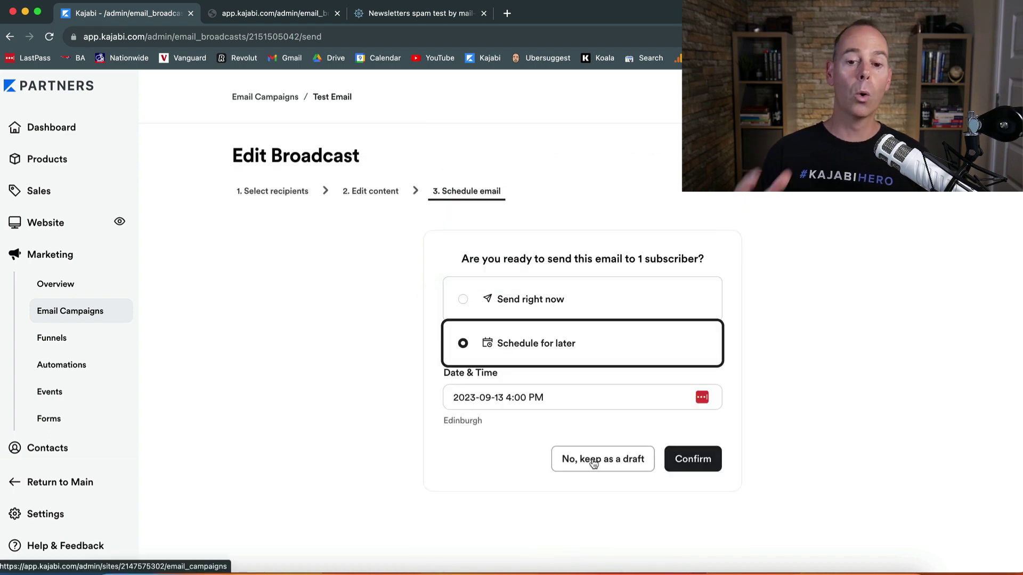
# Step: Save the scheduled broadcast and exit back to the email campaigns
pyautogui.click(690, 457)
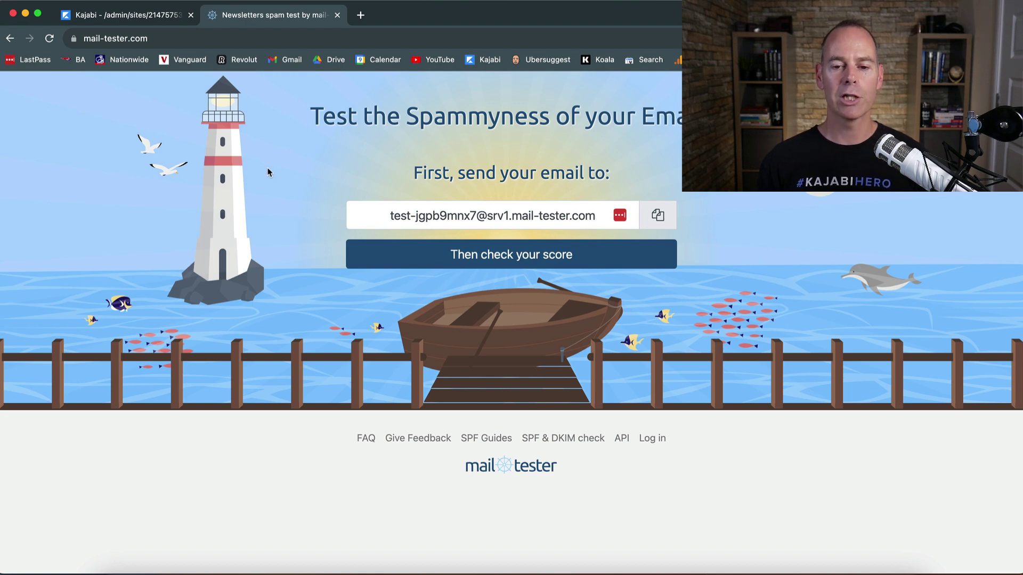
# Step: Copy mail-tester's generated send-to address
pyautogui.click(658, 215)
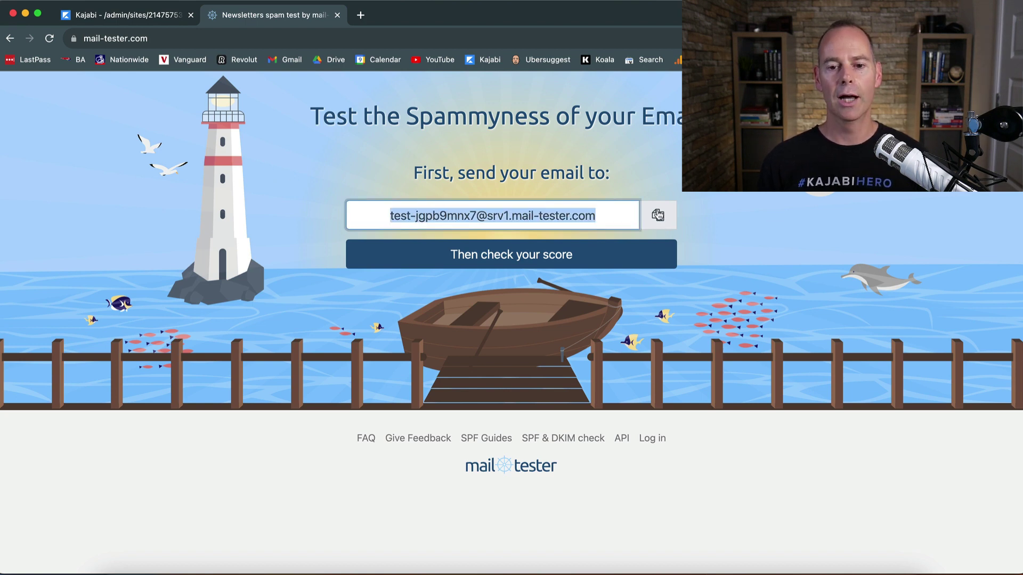